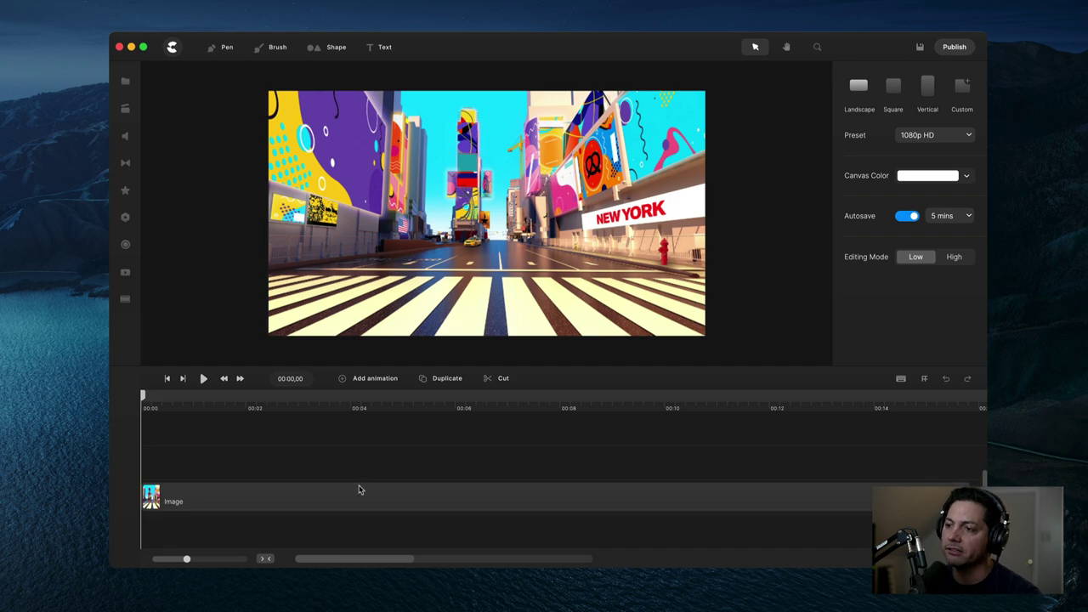
- Drag the 3D character Tom from the Studio Characters library onto the New York street
click(359, 490)
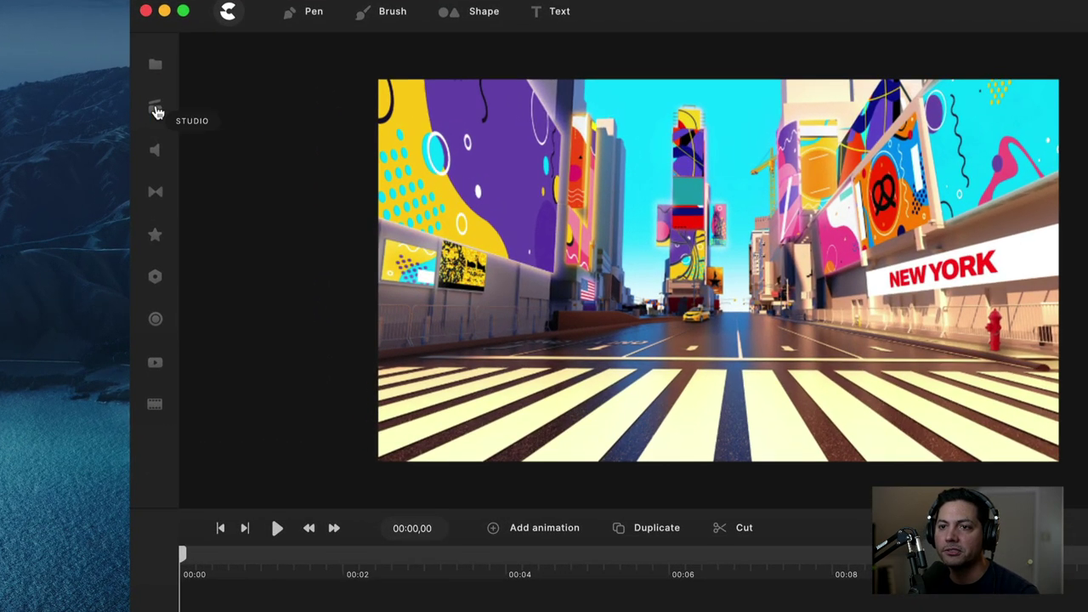
click(157, 114)
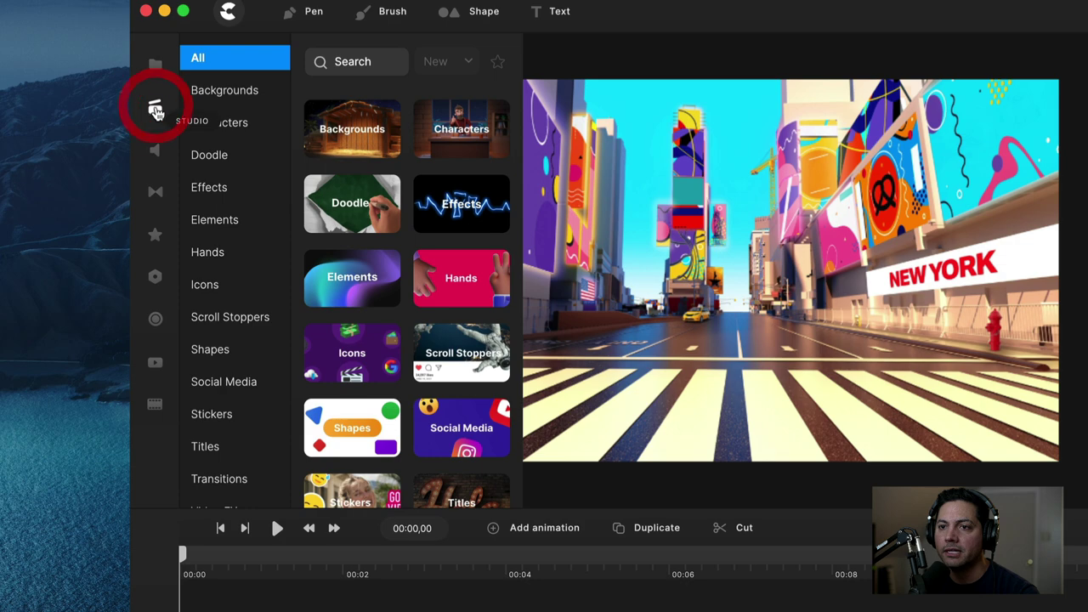
click(238, 128)
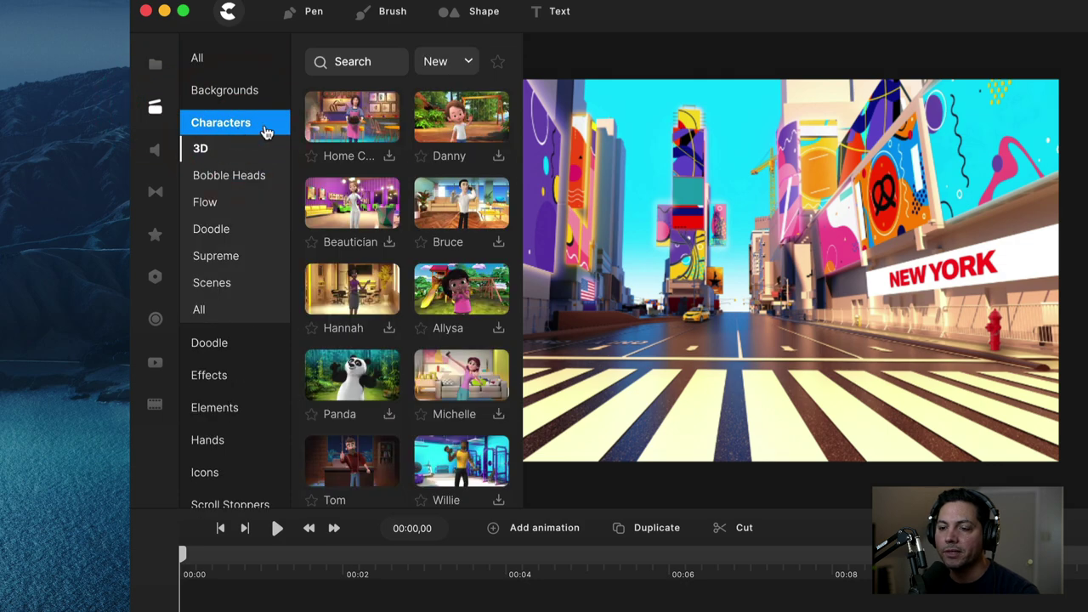
scroll(413, 372, down, 3)
drag(315, 320, 651, 290)
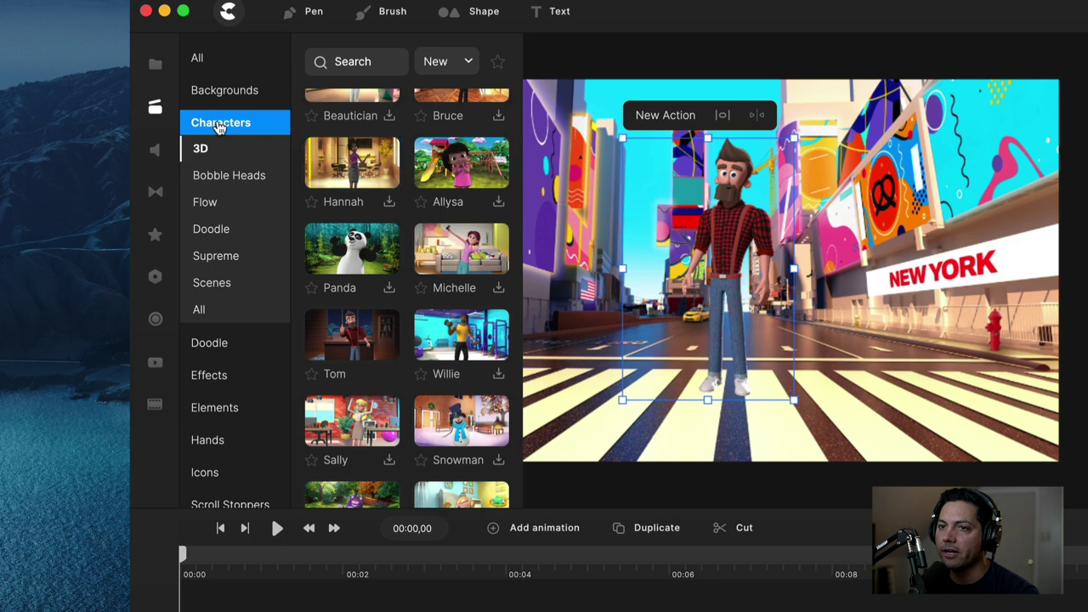
click(155, 106)
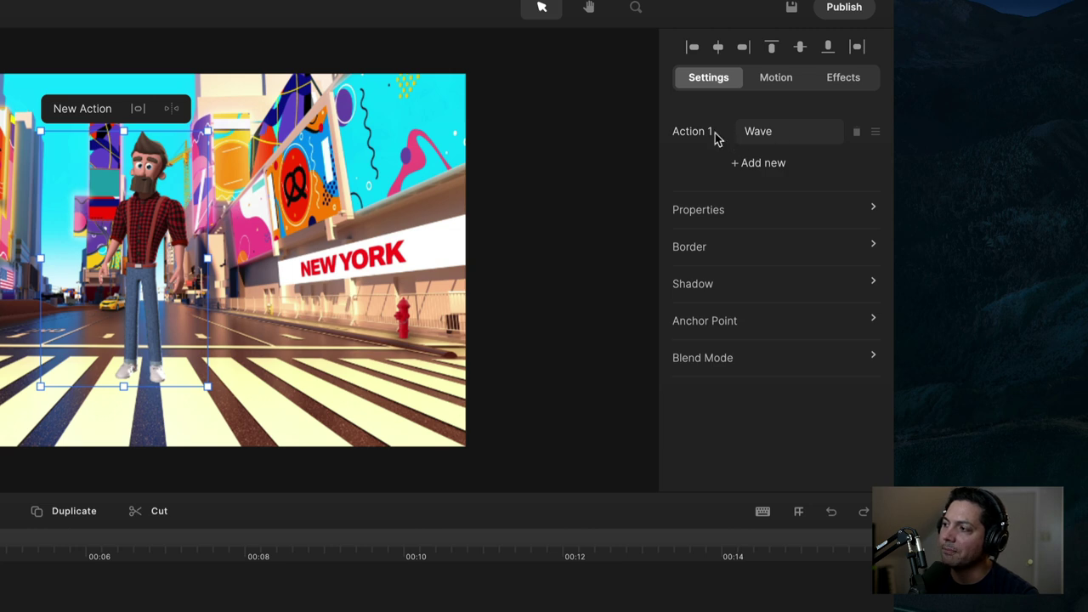
- Change Tom's Action 1 from Wave to Walking
click(766, 136)
scroll(531, 299, down, 1)
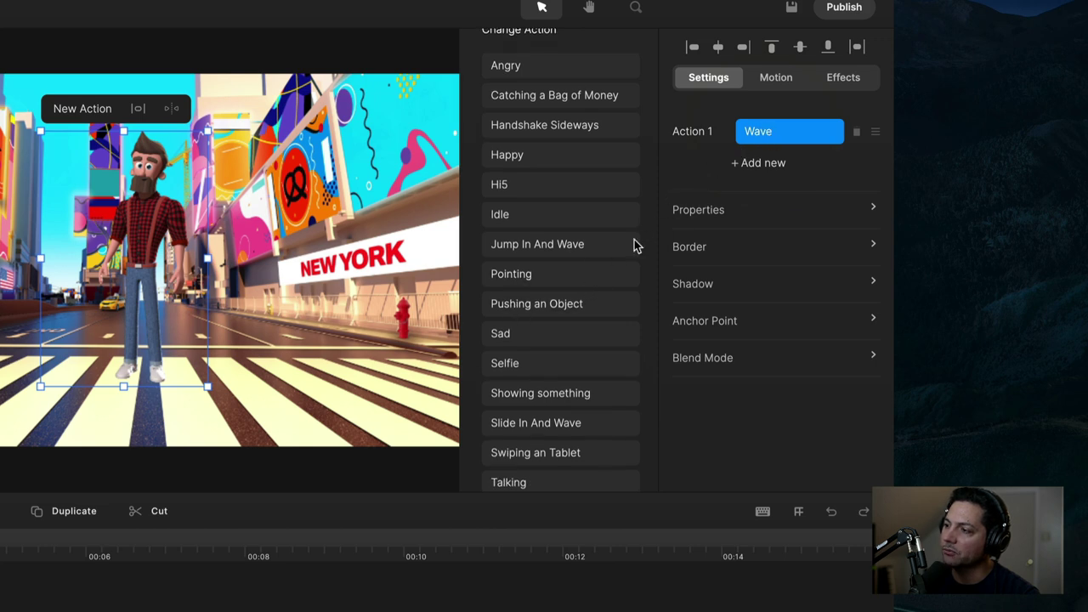
scroll(578, 319, down, 5)
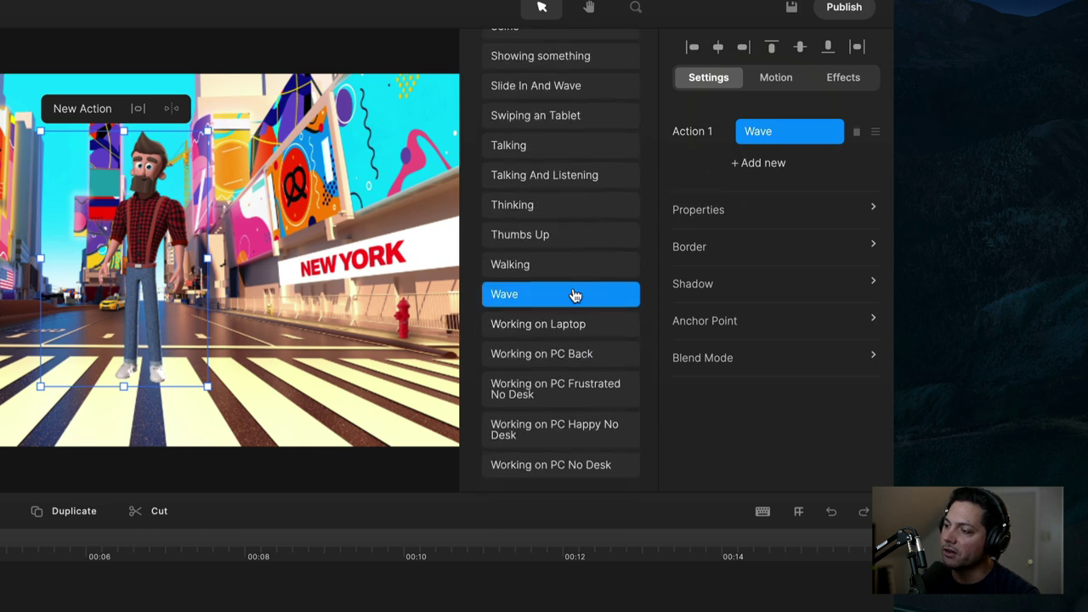
scroll(557, 307, down, 1)
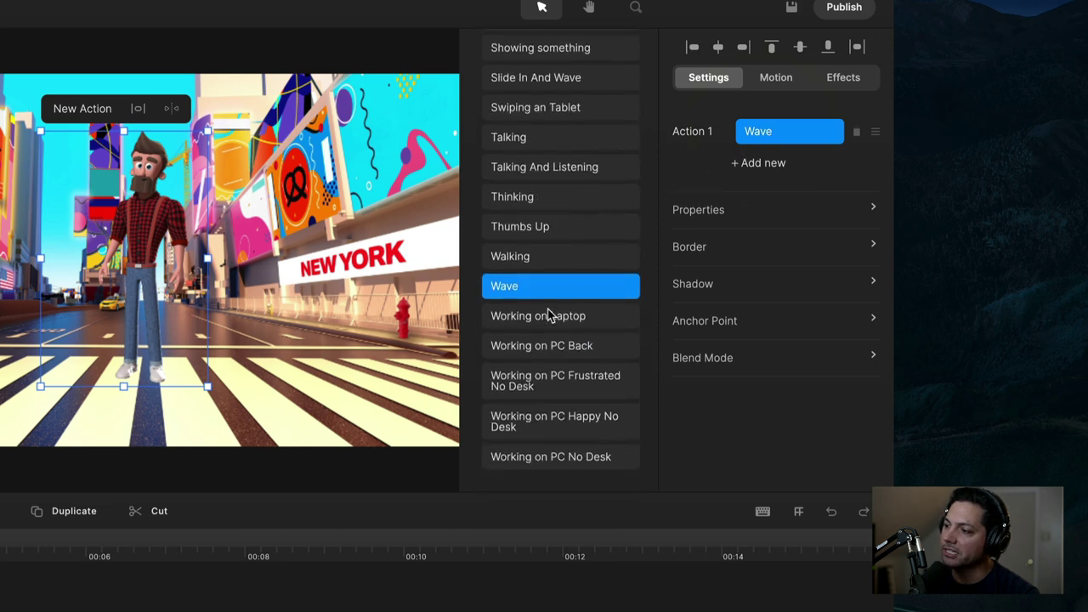
click(515, 258)
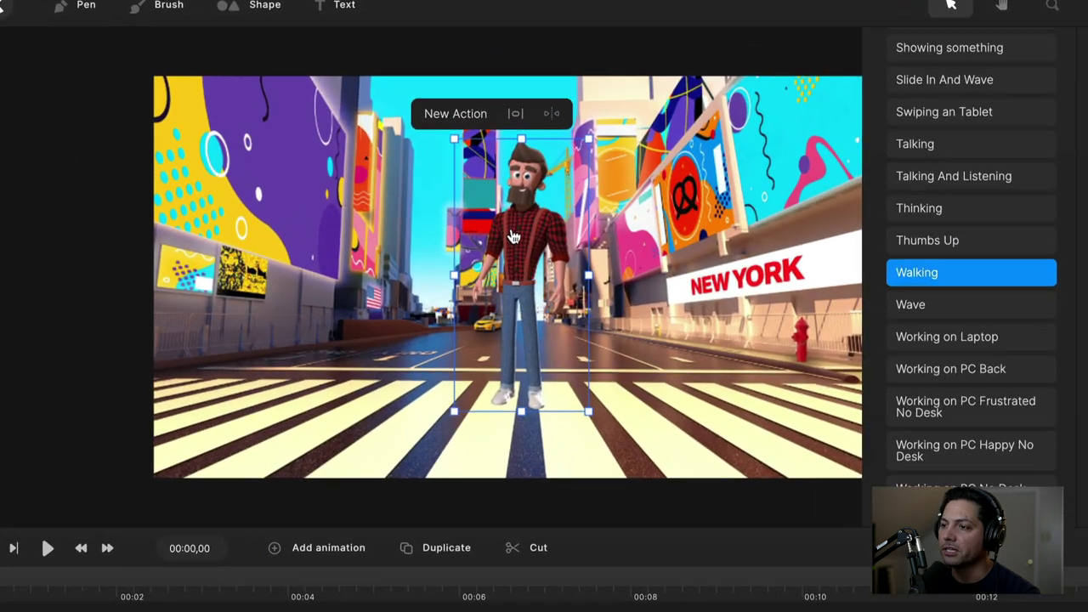
- Try moving and resizing Tom on the street, then undo the move to the left
drag(492, 189, 486, 196)
drag(517, 263, 526, 264)
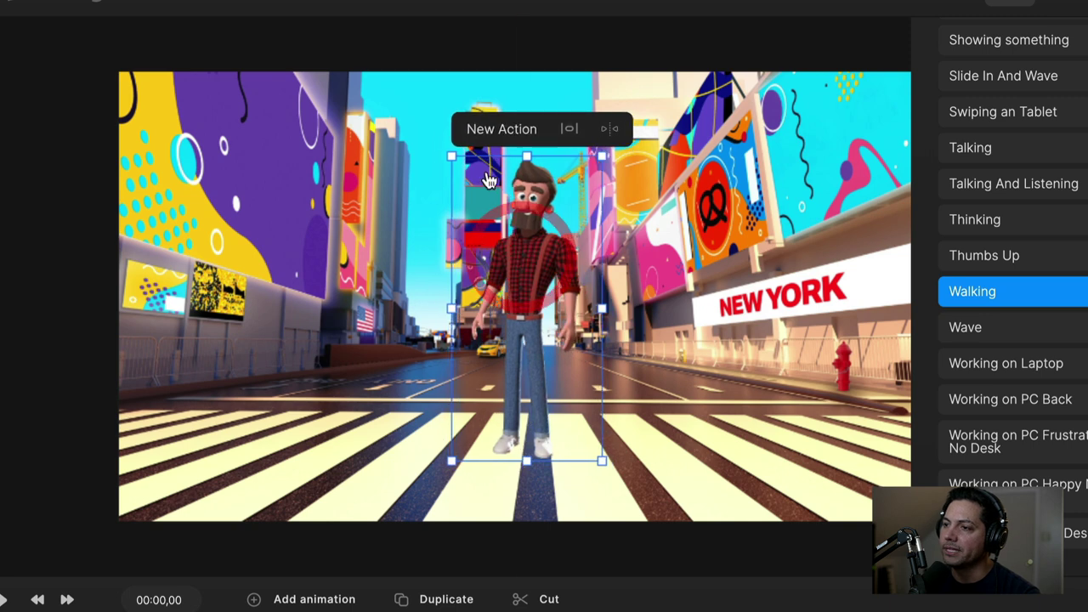
drag(448, 155, 471, 205)
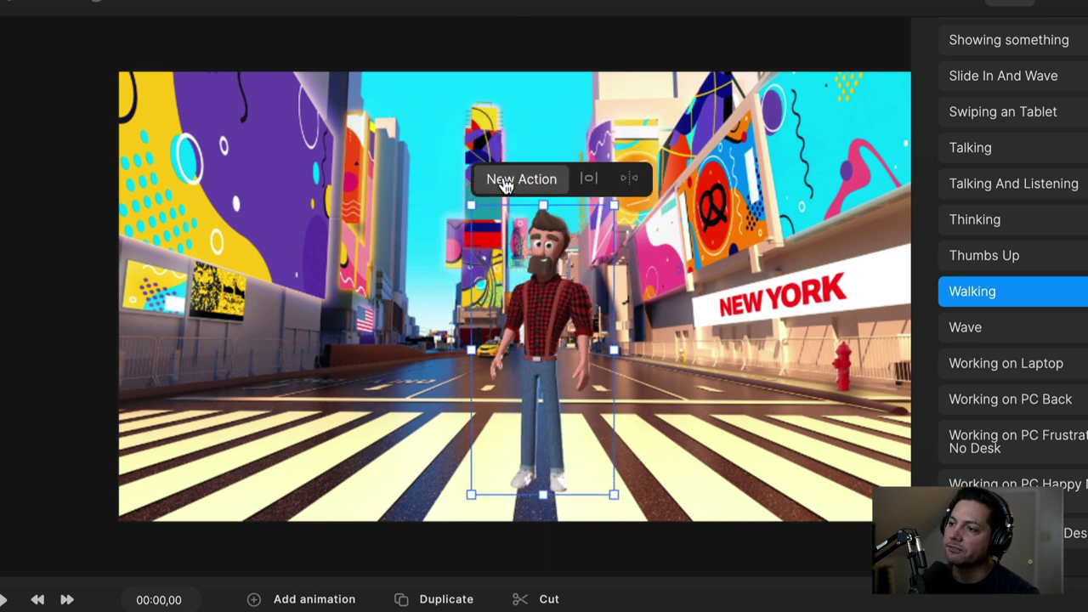
drag(544, 287, 339, 265)
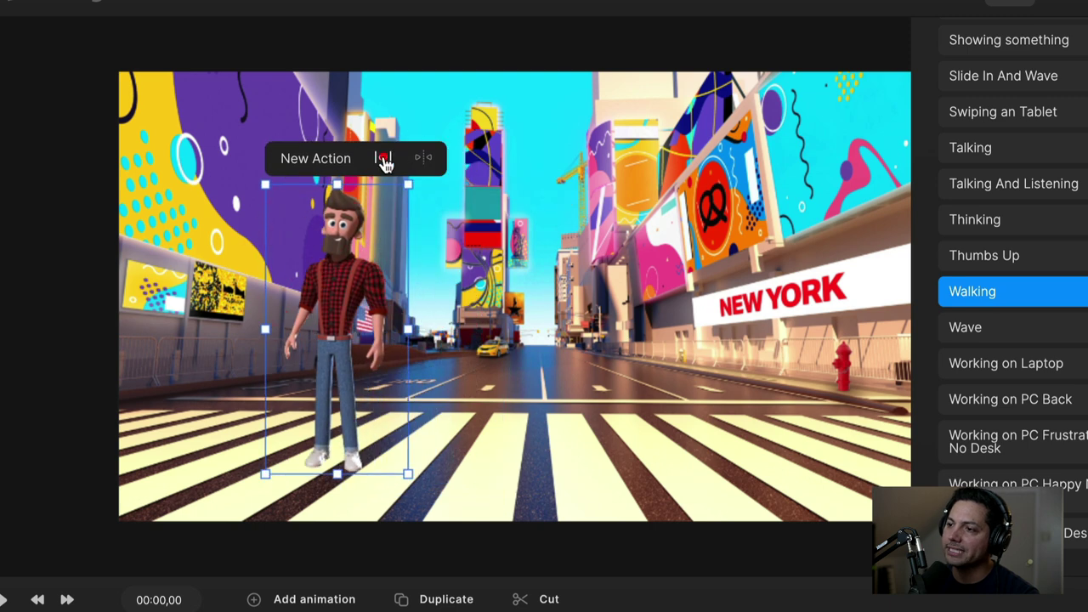
key(ctrl+z)
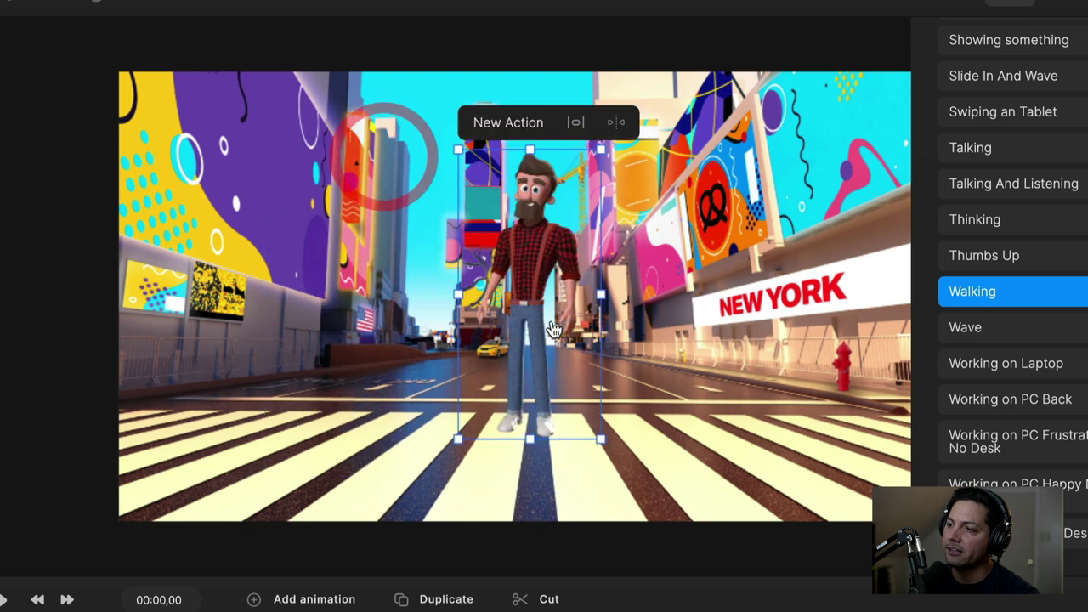
- Mirror Tom horizontally and reposition him in the middle of the crosswalk
click(619, 124)
click(617, 128)
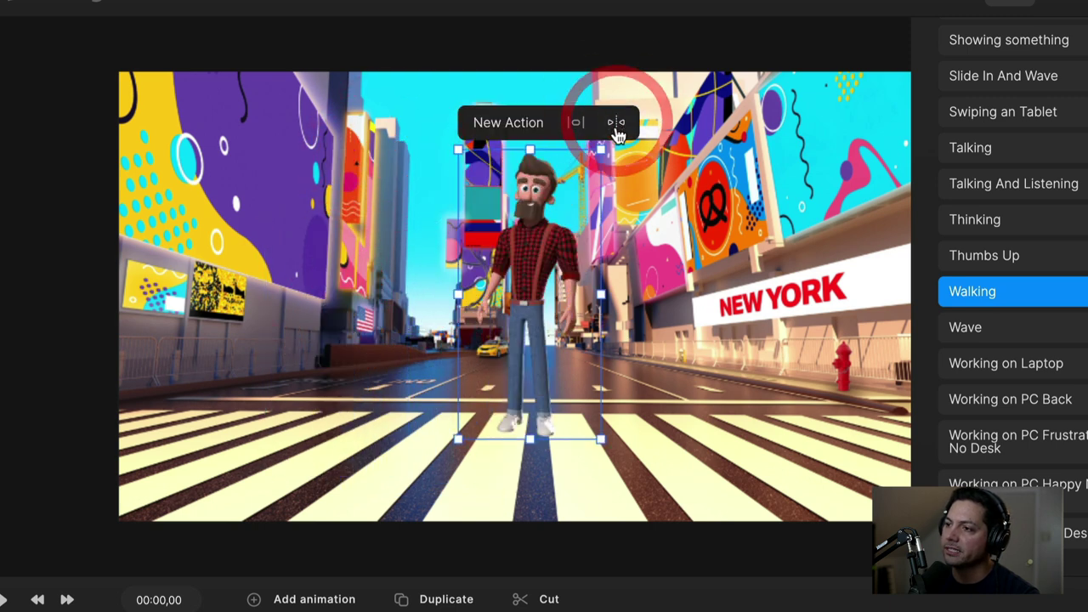
click(618, 125)
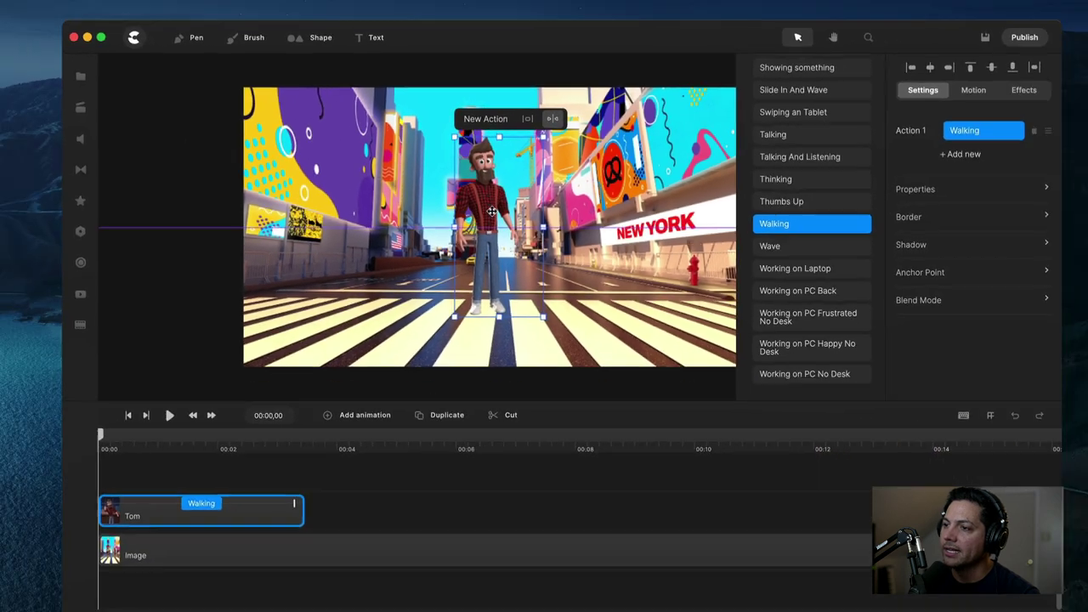
mouse_move(491, 211)
mouse_down()
mouse_move(195, 239)
mouse_move(511, 216)
mouse_up()
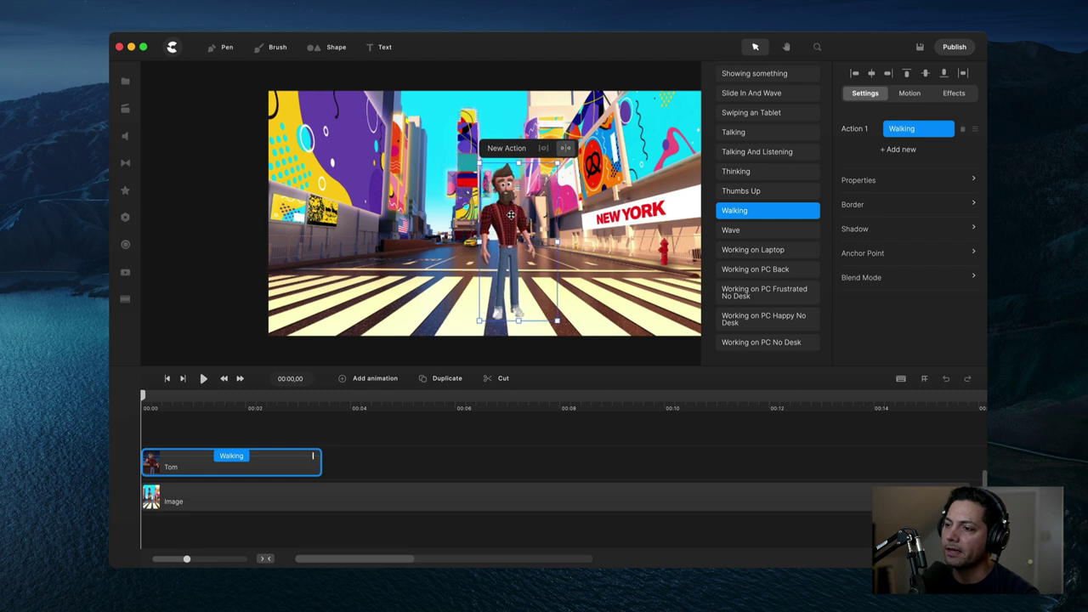
- Add a Position animation to Tom's Walking clip
click(299, 432)
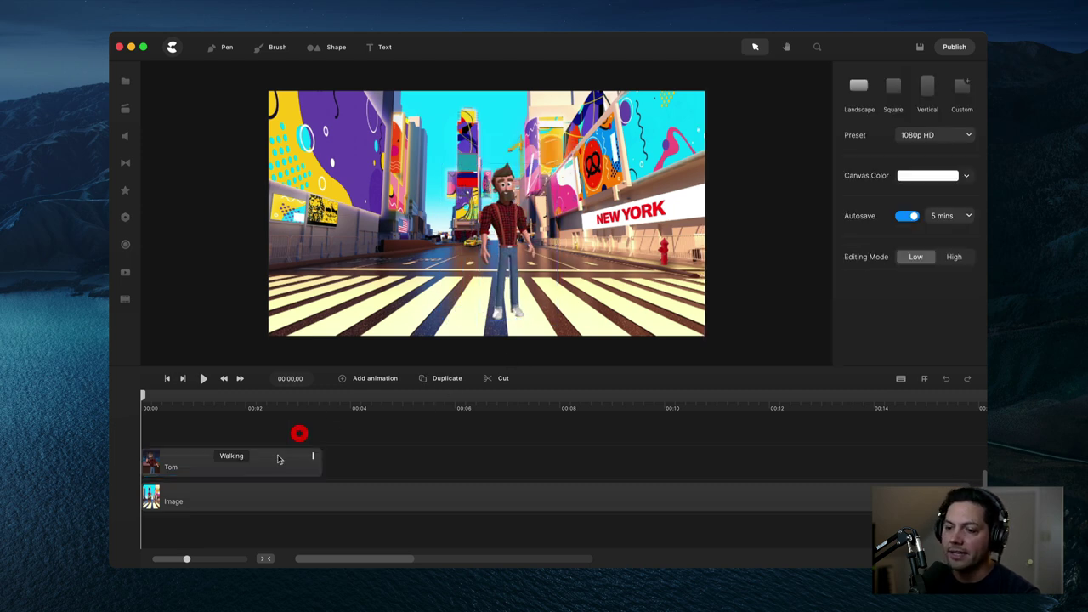
click(237, 463)
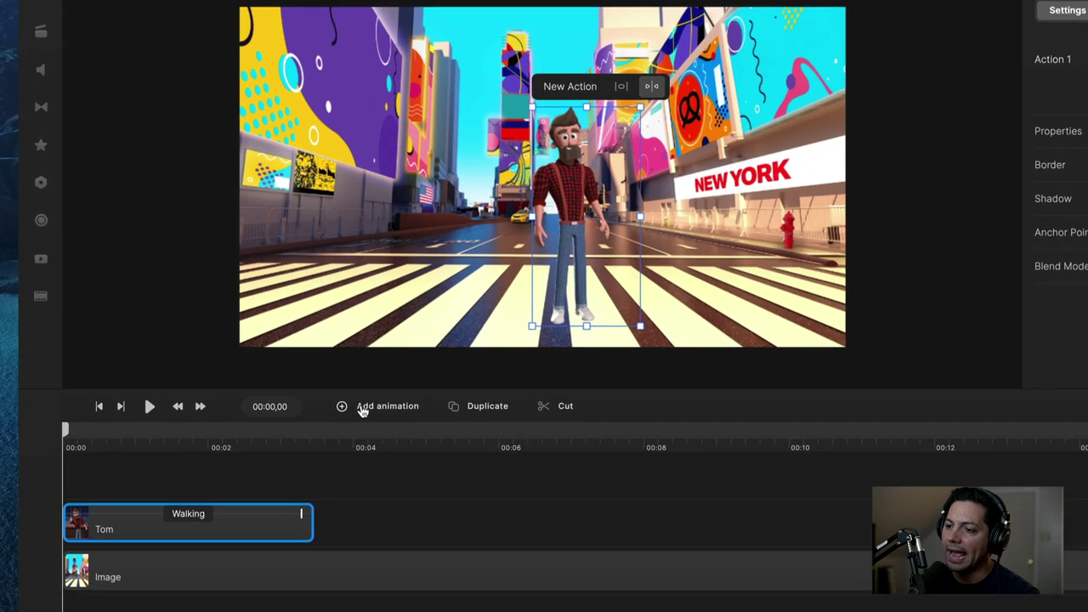
click(357, 379)
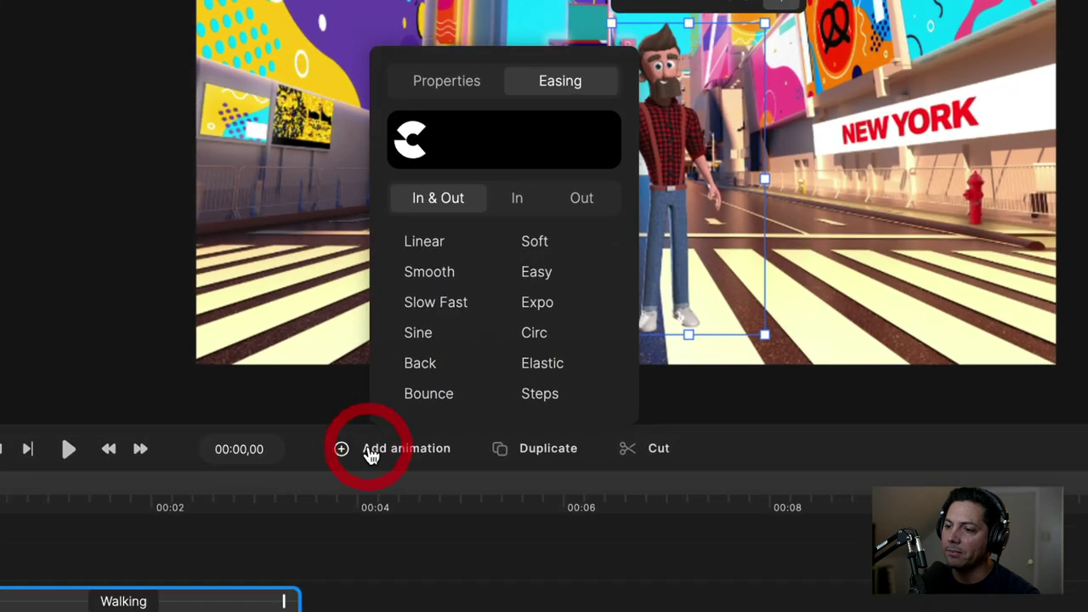
click(449, 85)
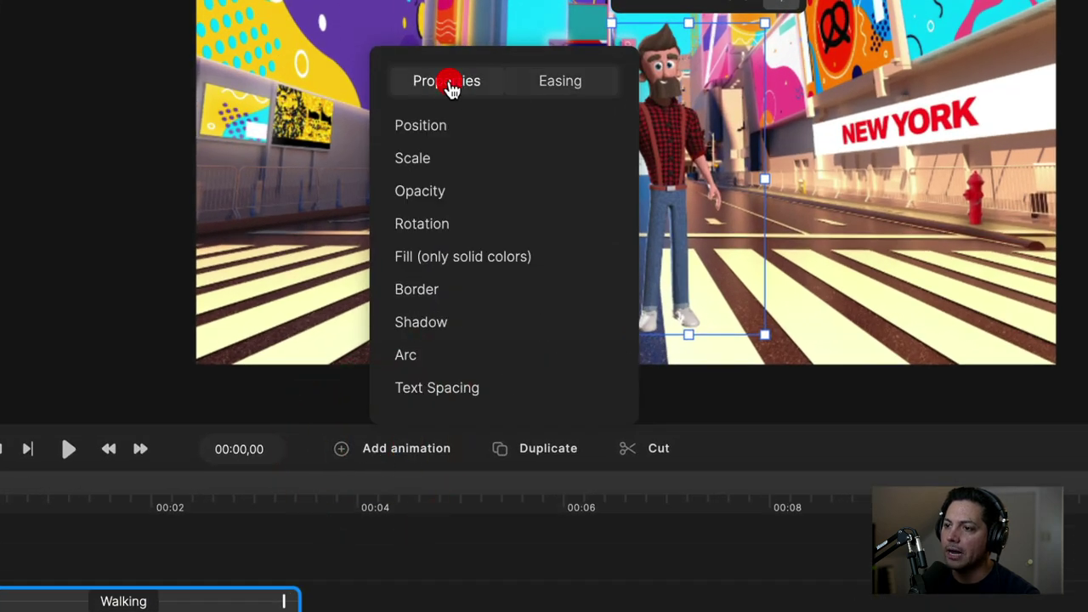
click(426, 135)
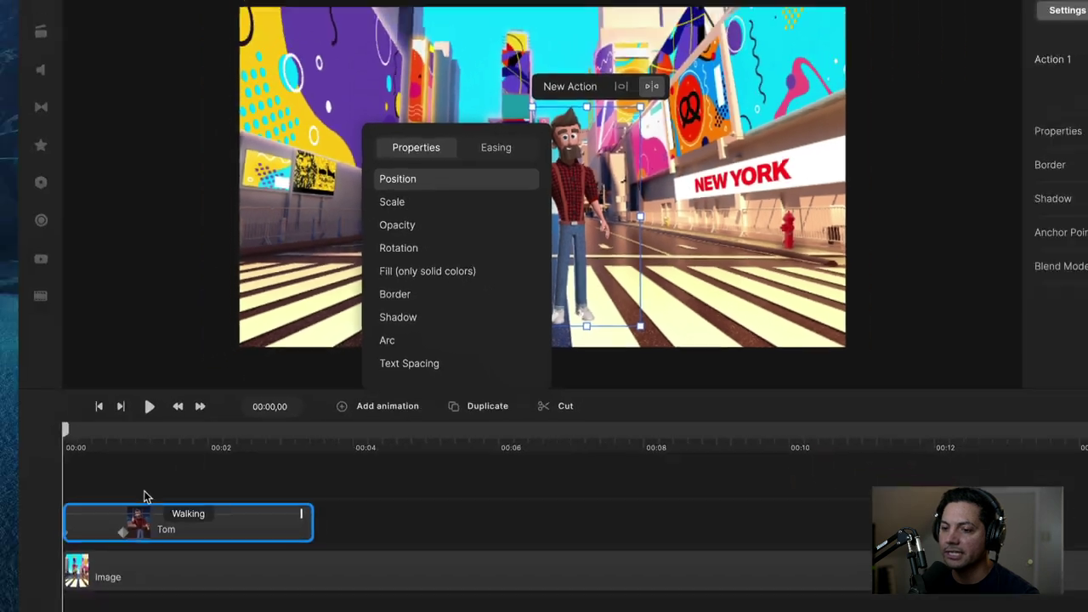
click(41, 578)
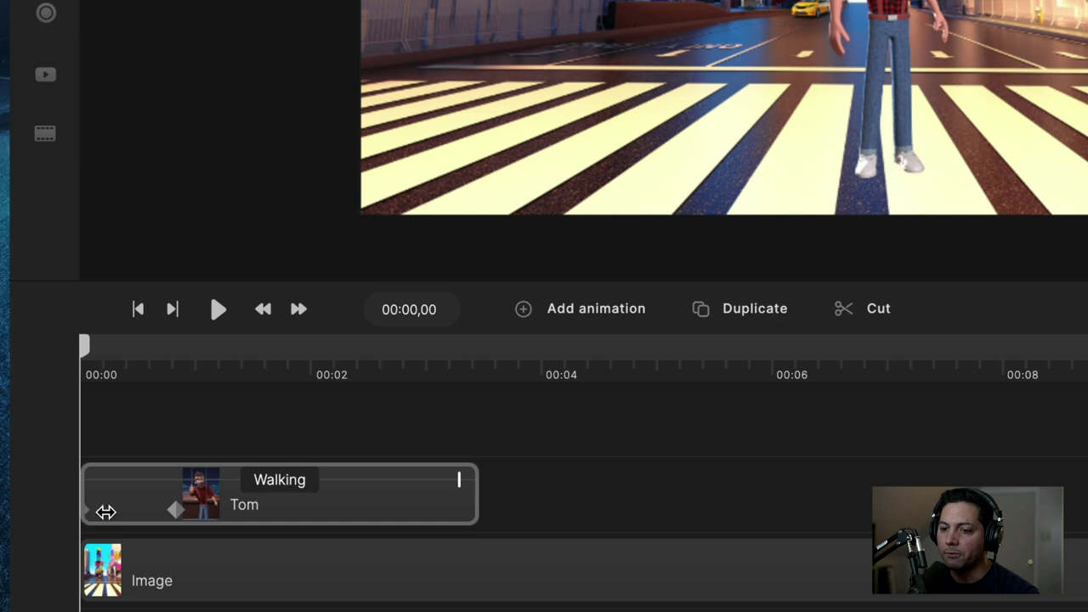
- Space the two Position keyframes near the start of the Walking clip and check their easing settings
drag(105, 511, 171, 509)
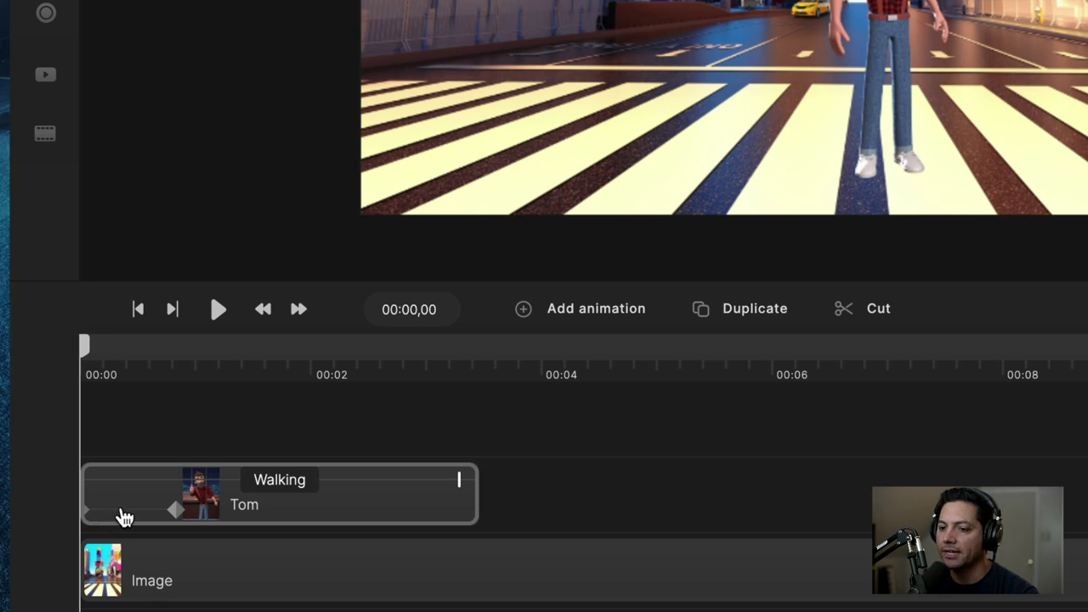
drag(124, 517, 134, 515)
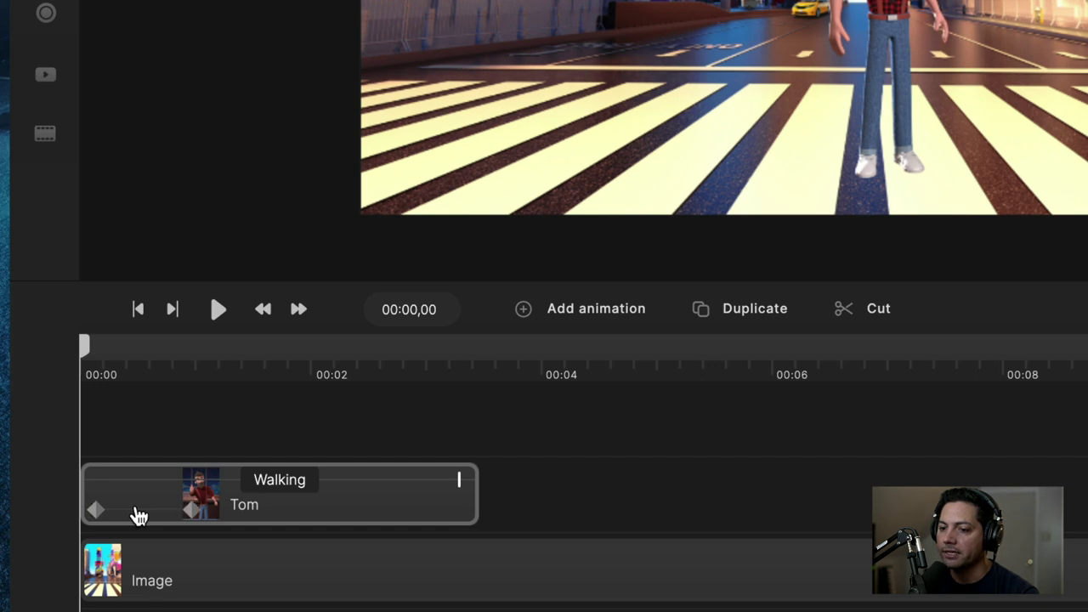
click(129, 510)
click(674, 486)
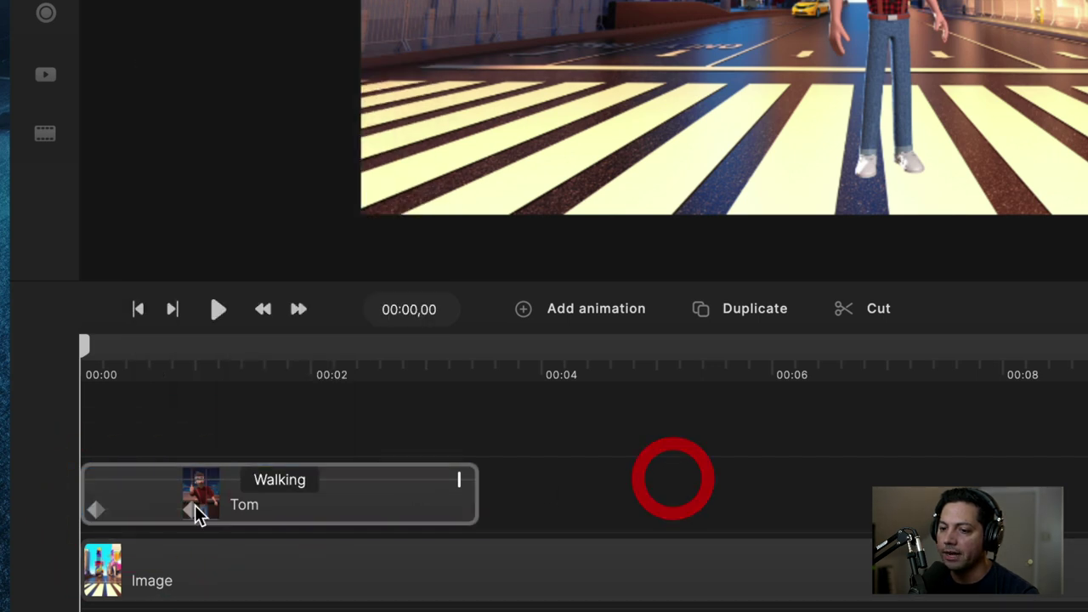
click(96, 510)
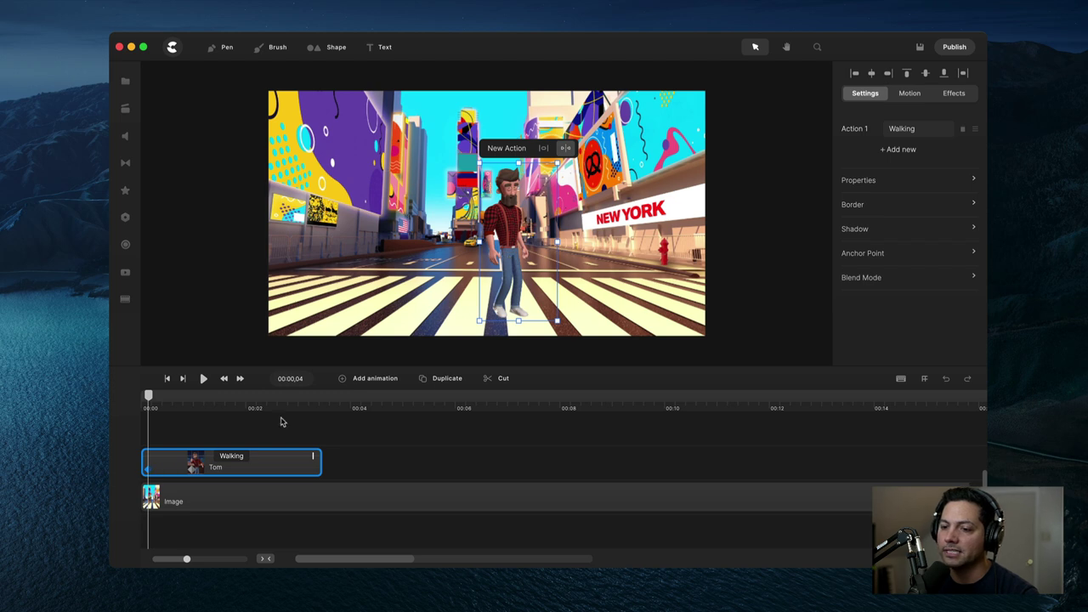
- Start Tom off the left edge and position him in the crosswalk centre around 00:02,27
drag(508, 249, 231, 257)
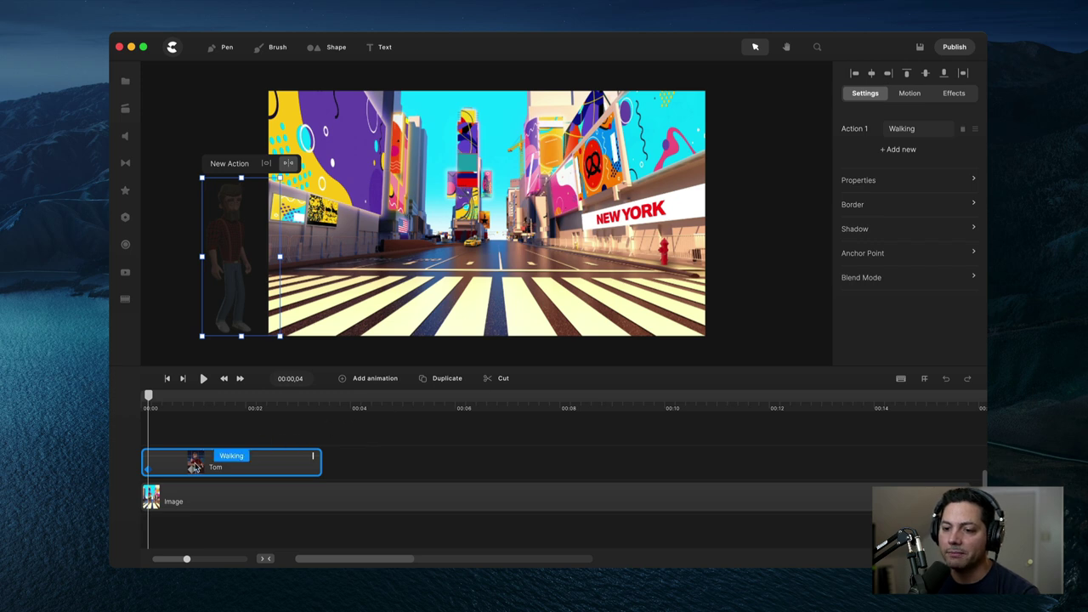
click(191, 468)
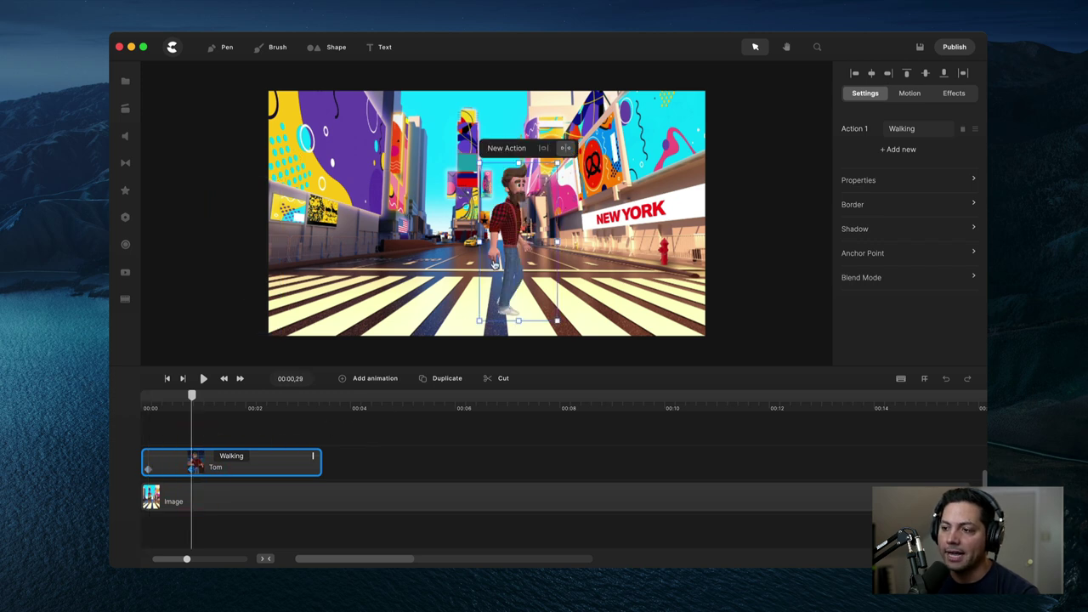
drag(503, 259, 500, 272)
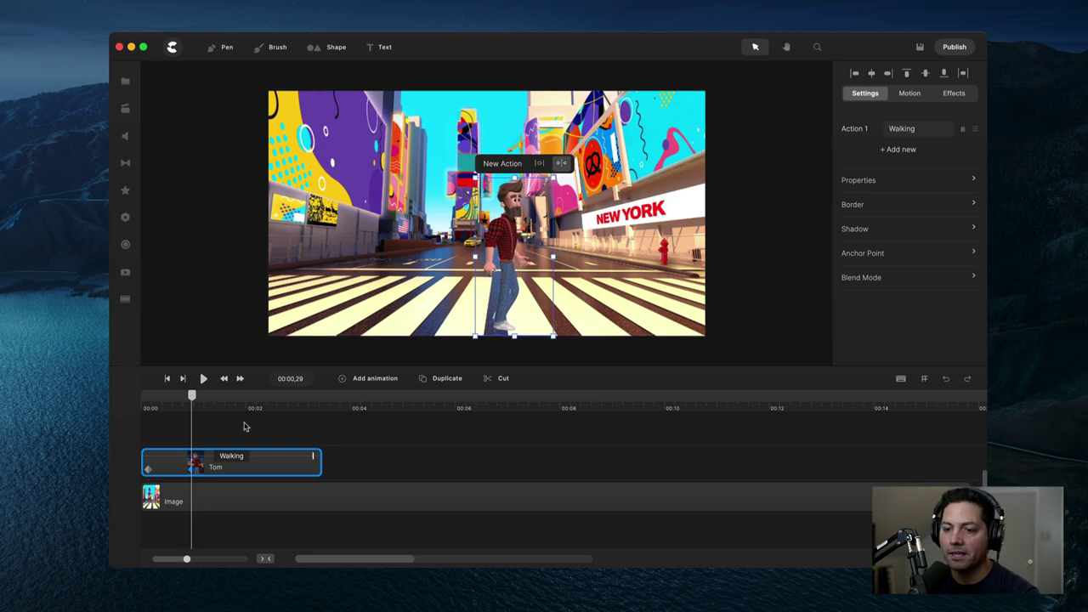
mouse_move(191, 398)
mouse_down()
mouse_move(144, 406)
mouse_move(190, 401)
mouse_up()
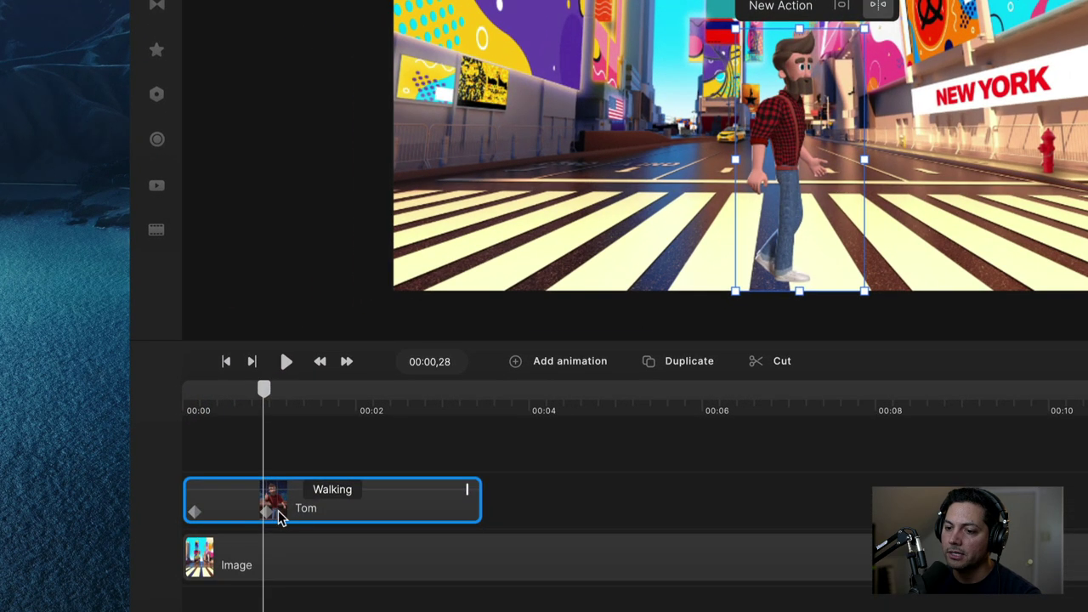
drag(264, 391, 437, 411)
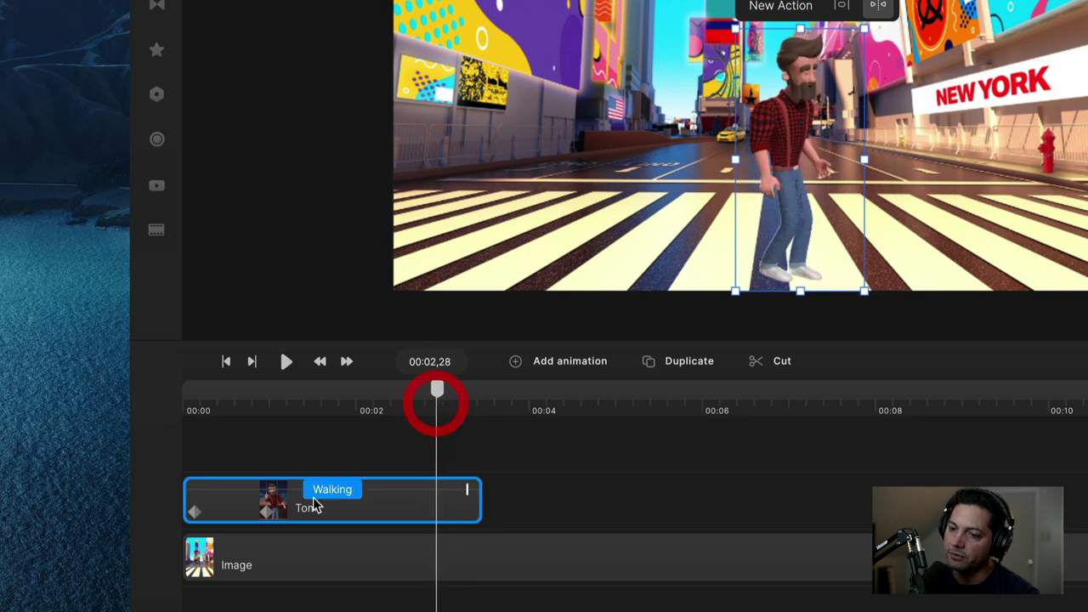
- Add a centre keyframe, preview Tom's walk-in from the left, and open the start keyframe's settings
click(434, 513)
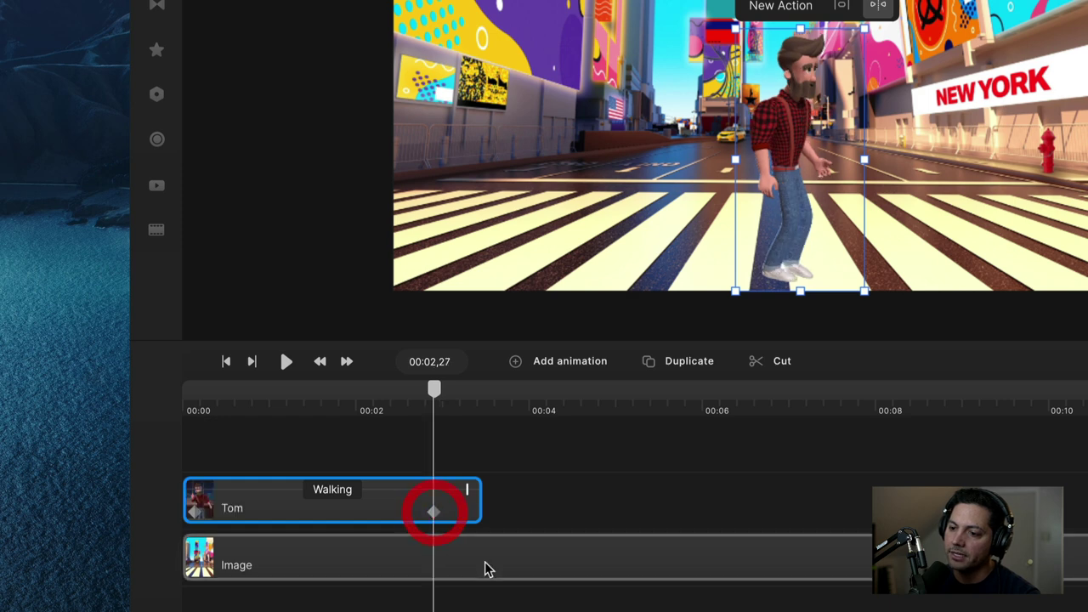
drag(221, 409, 145, 413)
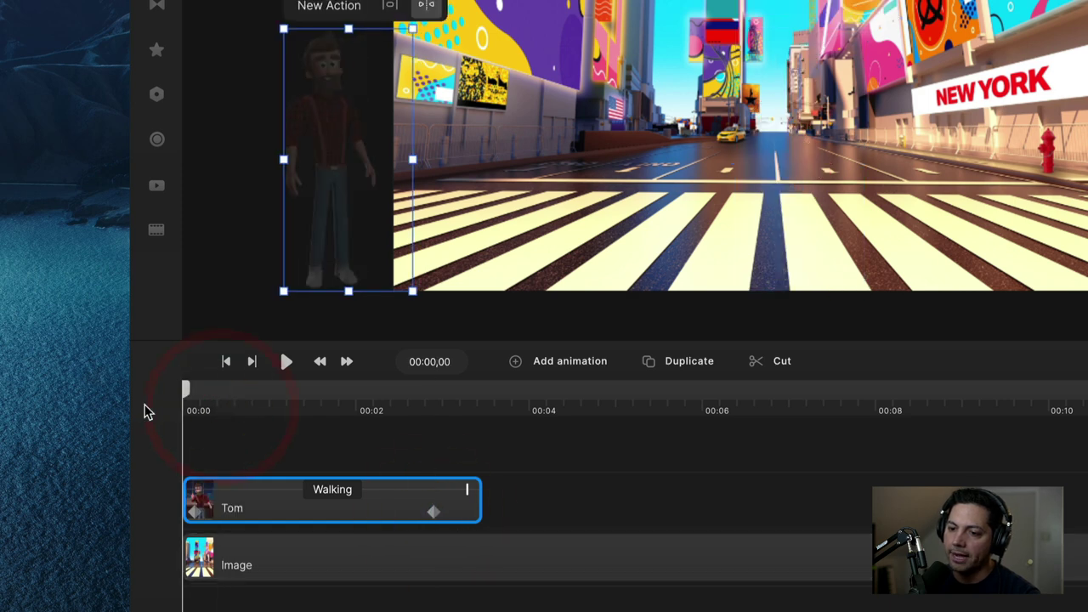
key(space)
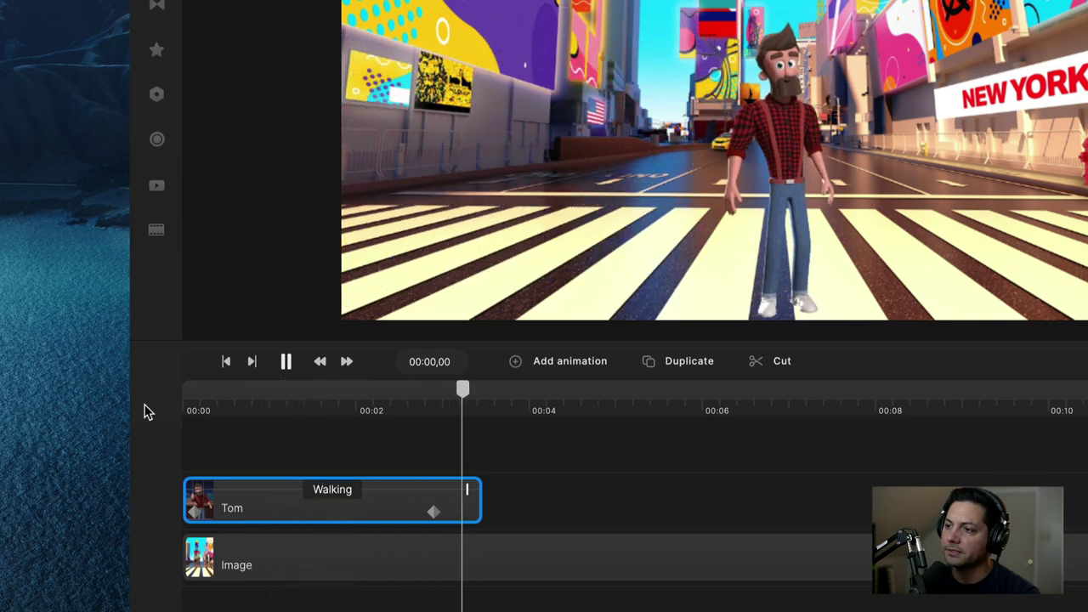
key(space)
drag(491, 388, 327, 396)
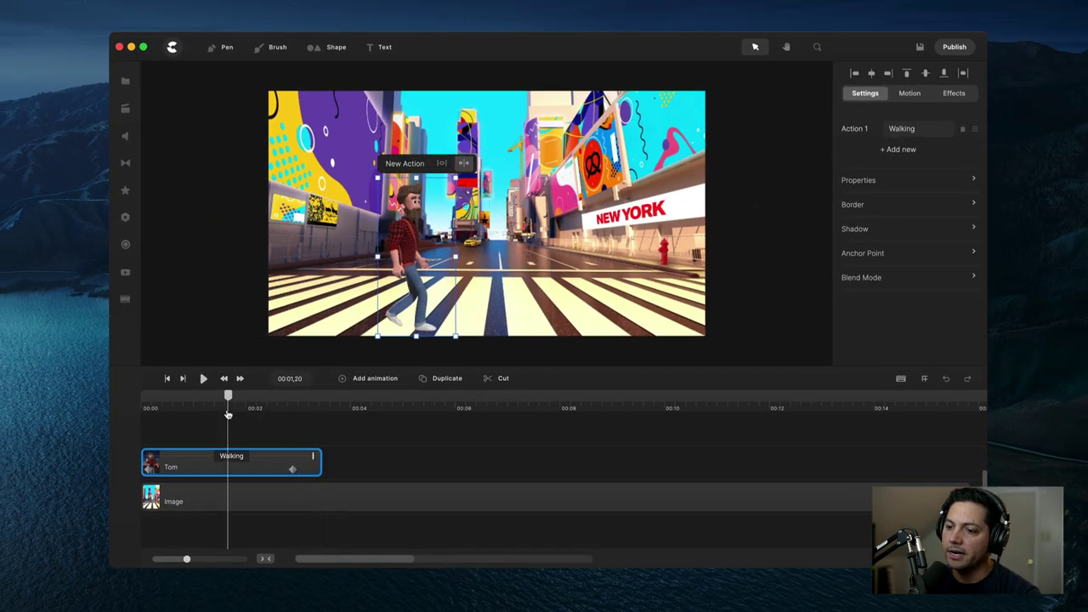
mouse_move(228, 396)
mouse_down()
mouse_move(170, 396)
mouse_move(275, 396)
mouse_move(236, 396)
mouse_up()
click(176, 436)
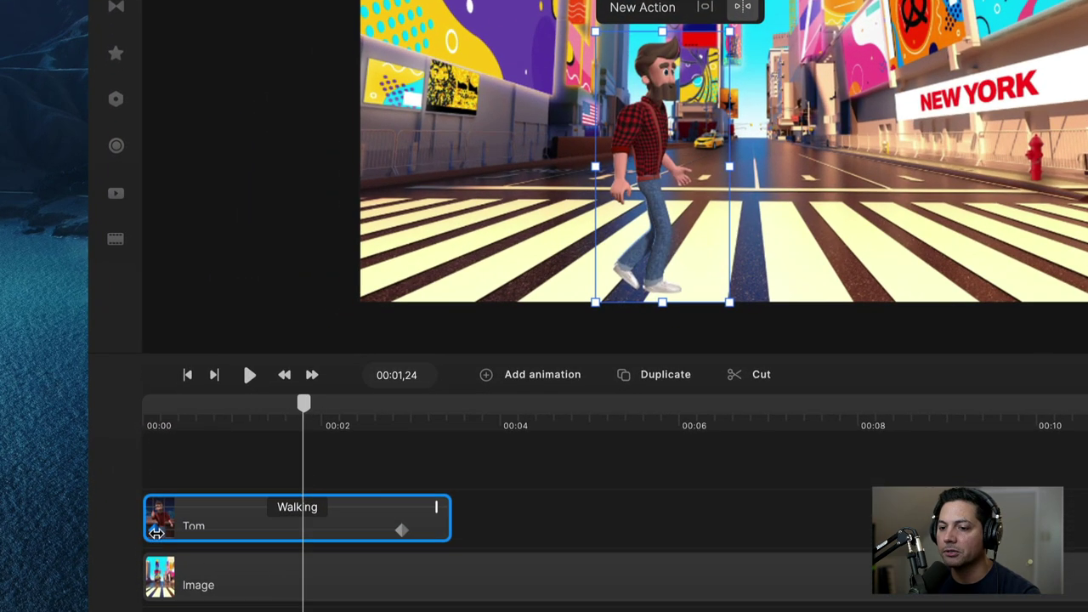
click(157, 532)
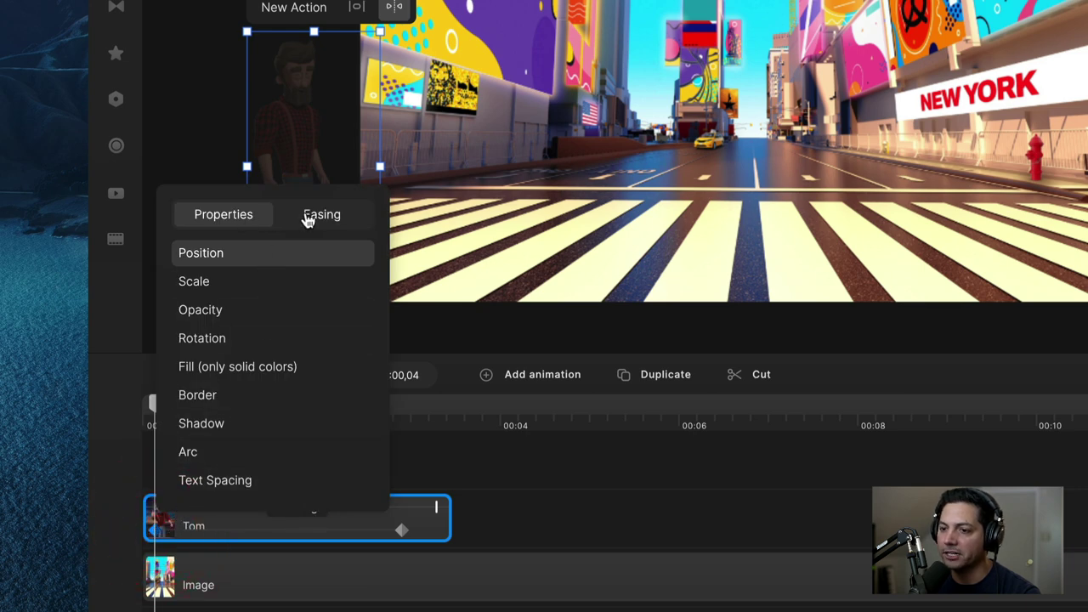
- Switch the start keyframe's easing from Smooth to Linear and replay the walk-in
click(308, 215)
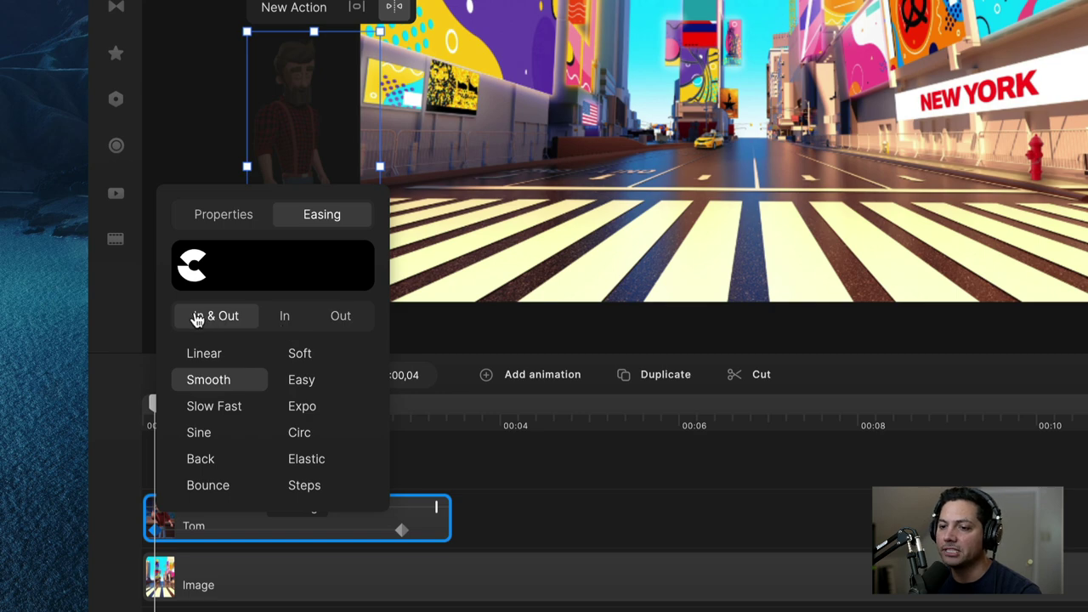
click(208, 355)
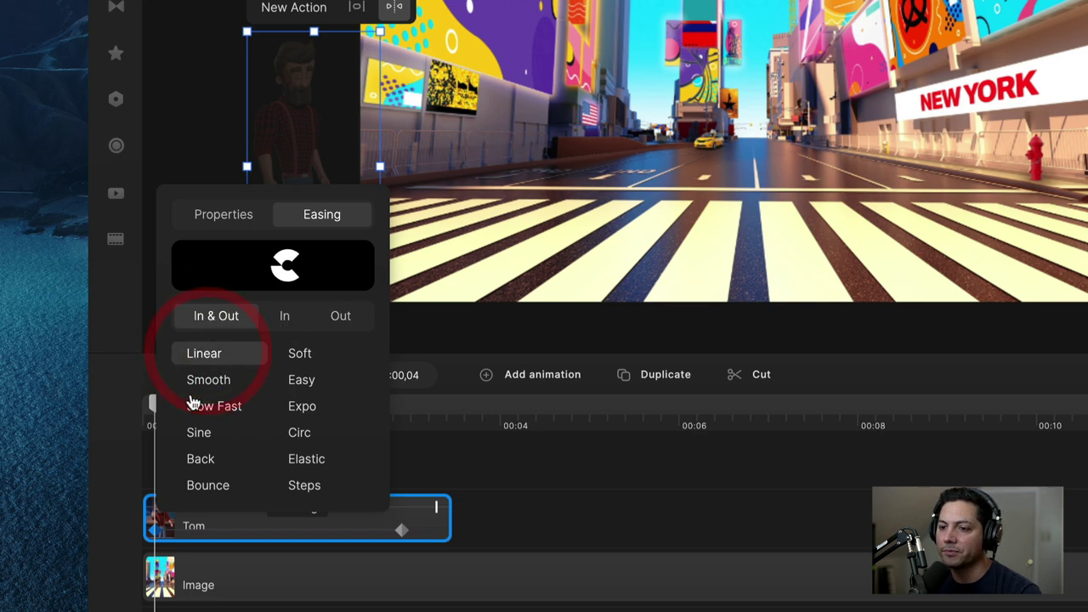
click(155, 460)
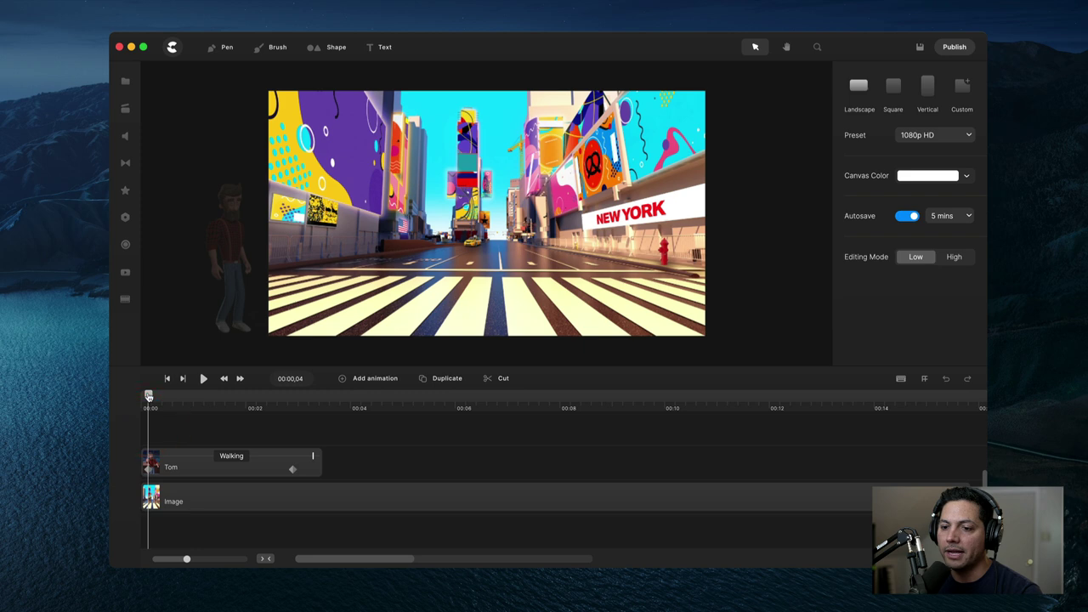
click(138, 393)
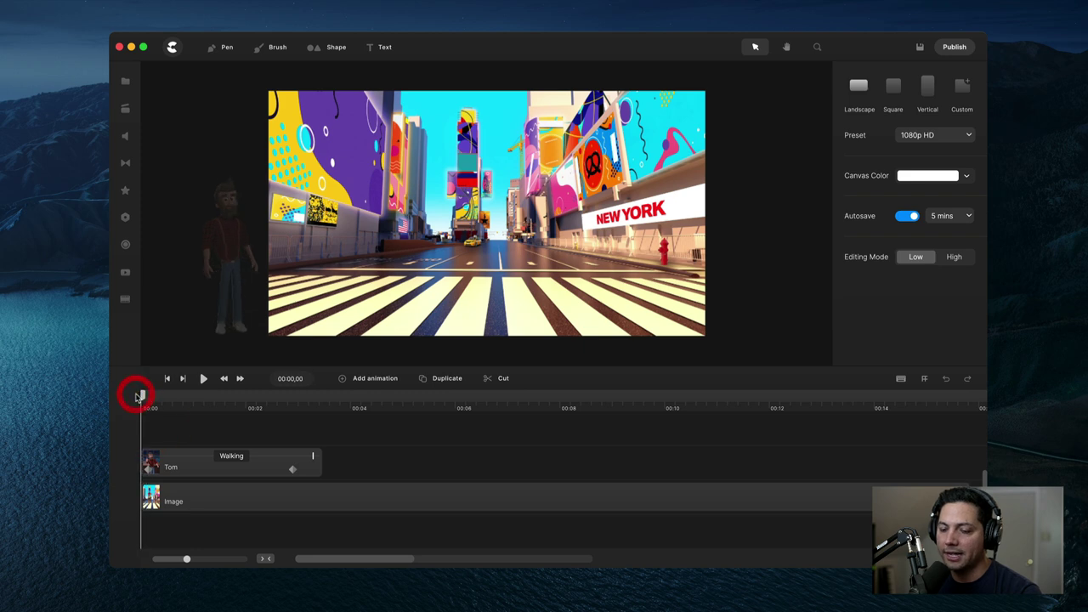
key(space)
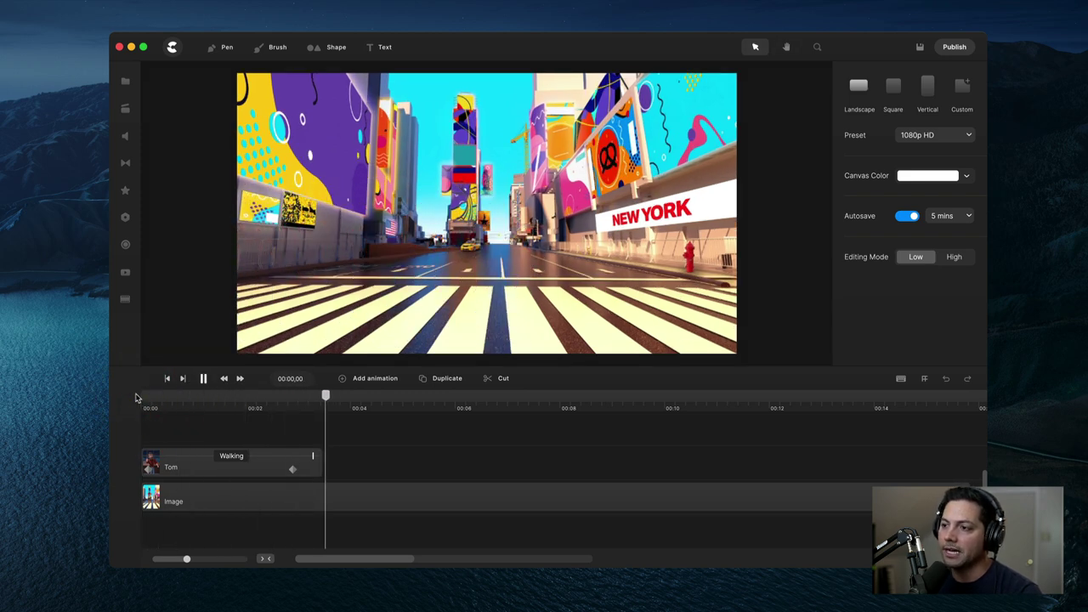
drag(366, 398, 276, 406)
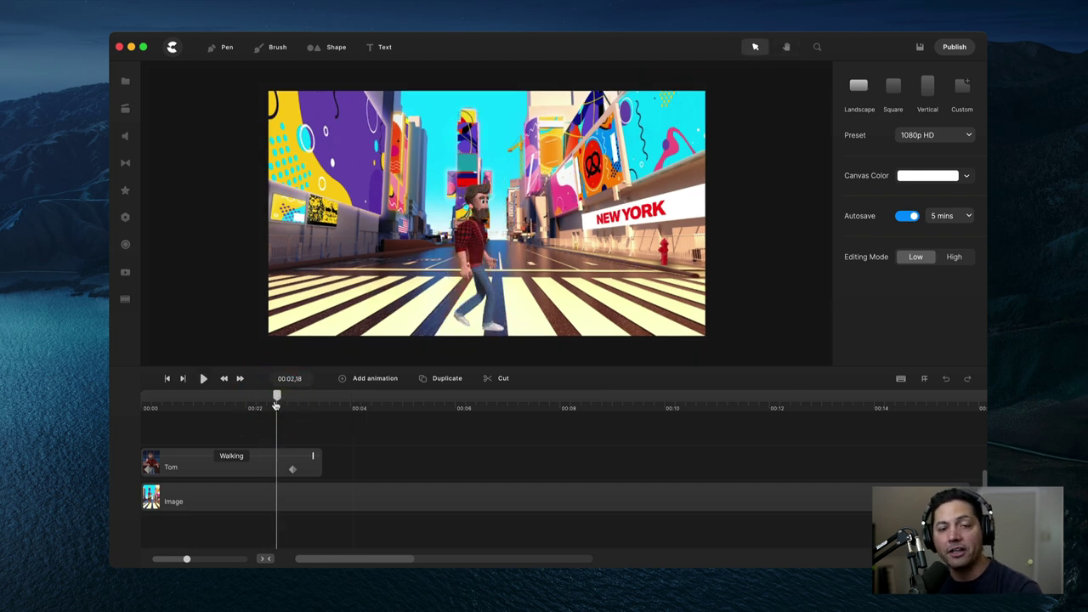
- Add an Idle action after Walking on Tom's clip and preview the walk-to-idle transition
click(232, 458)
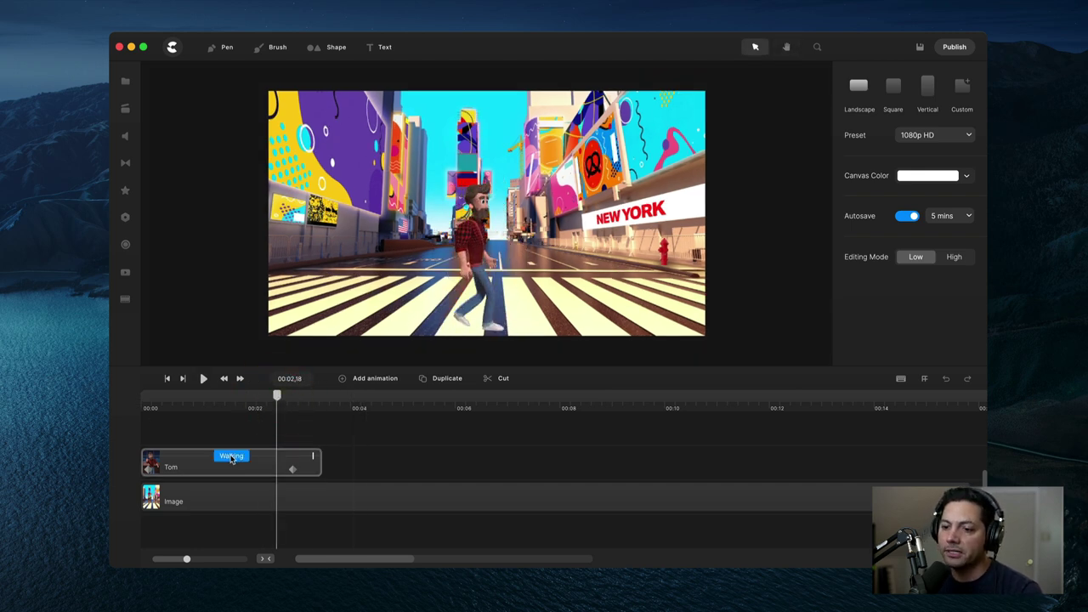
click(231, 457)
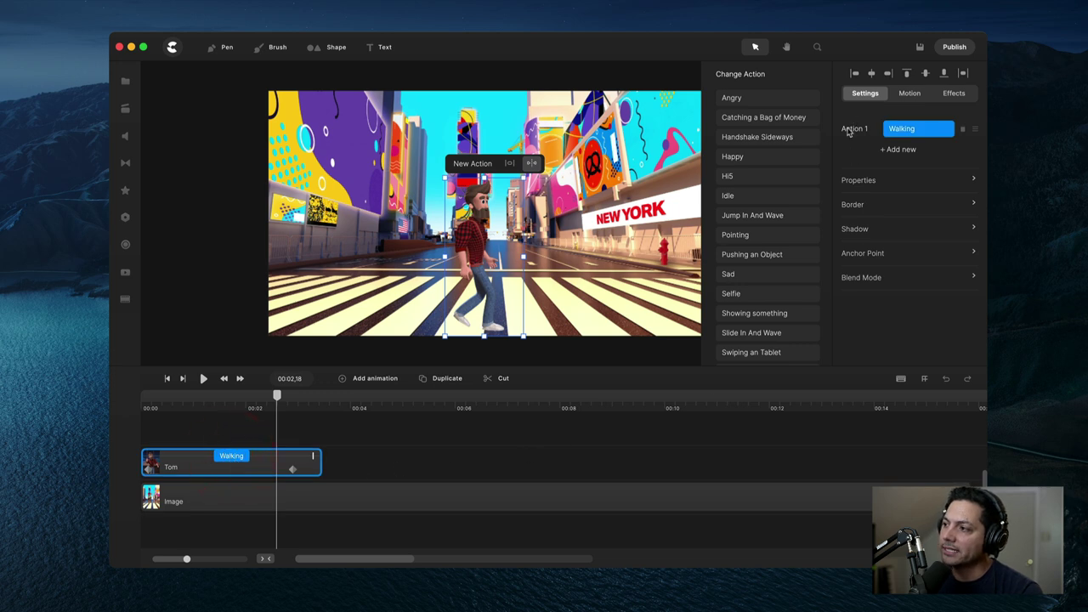
click(900, 150)
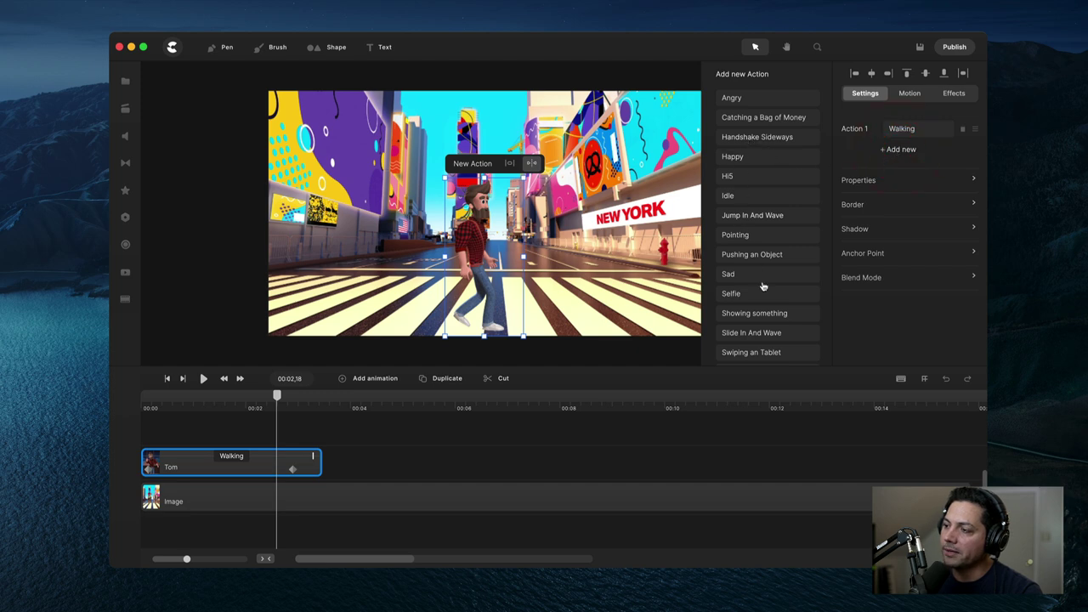
scroll(769, 302, down, 2)
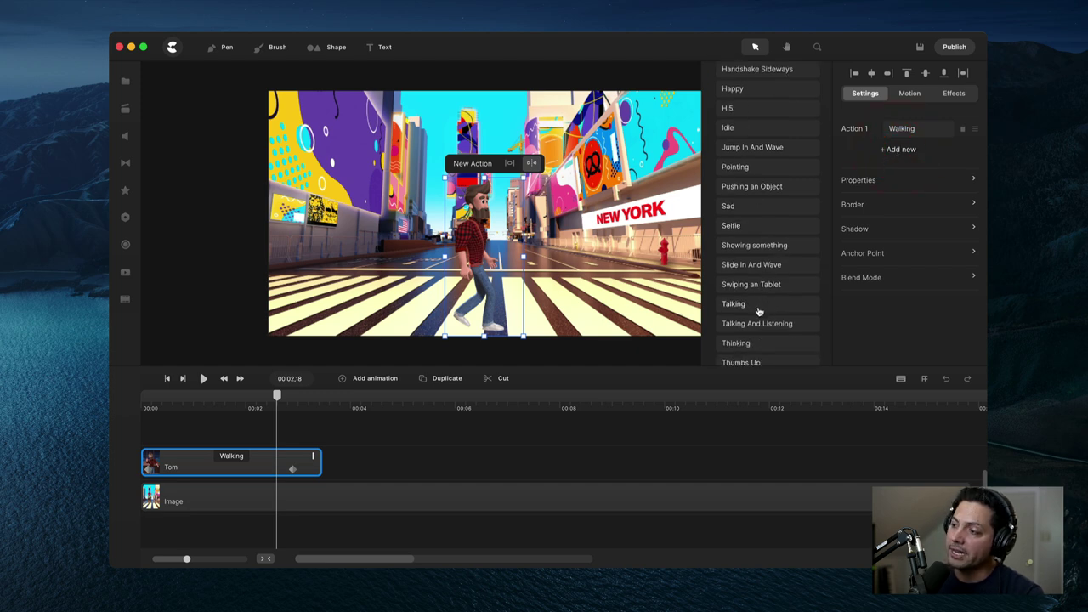
scroll(748, 196, up, 1)
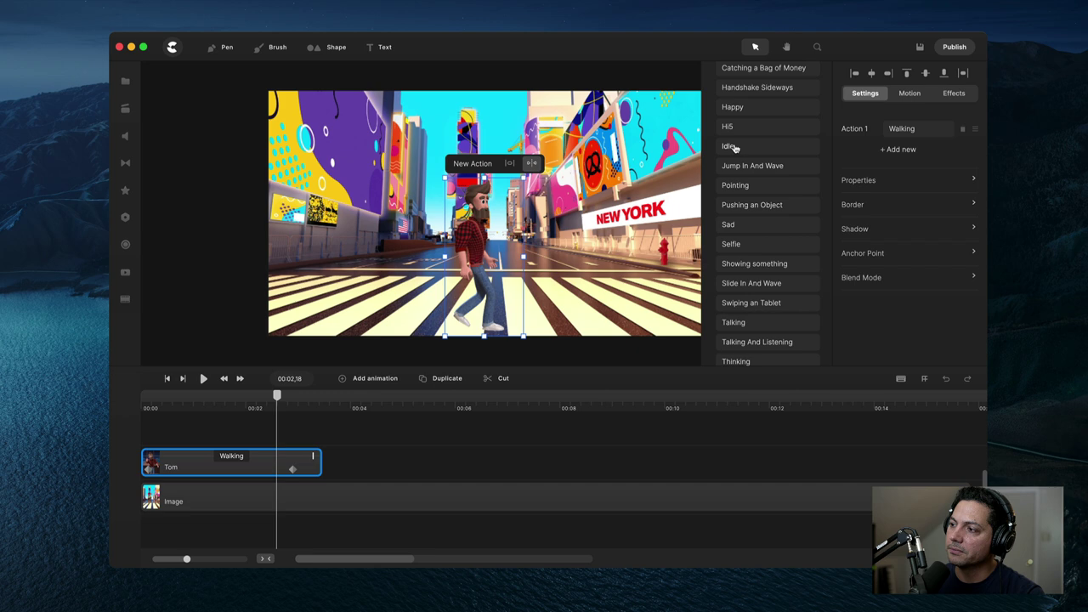
click(731, 146)
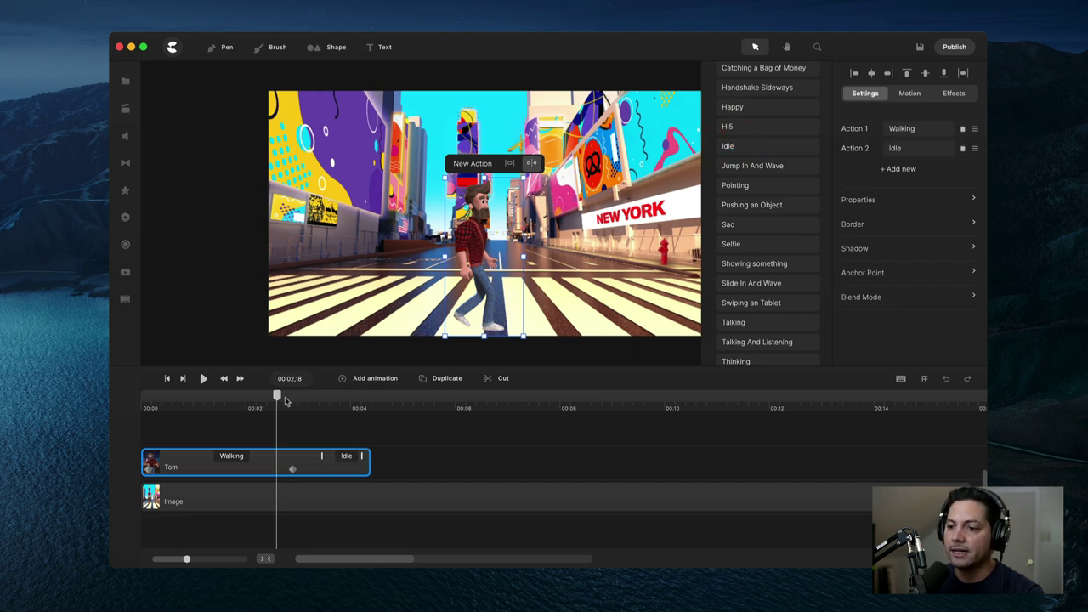
drag(273, 398, 206, 403)
key(space)
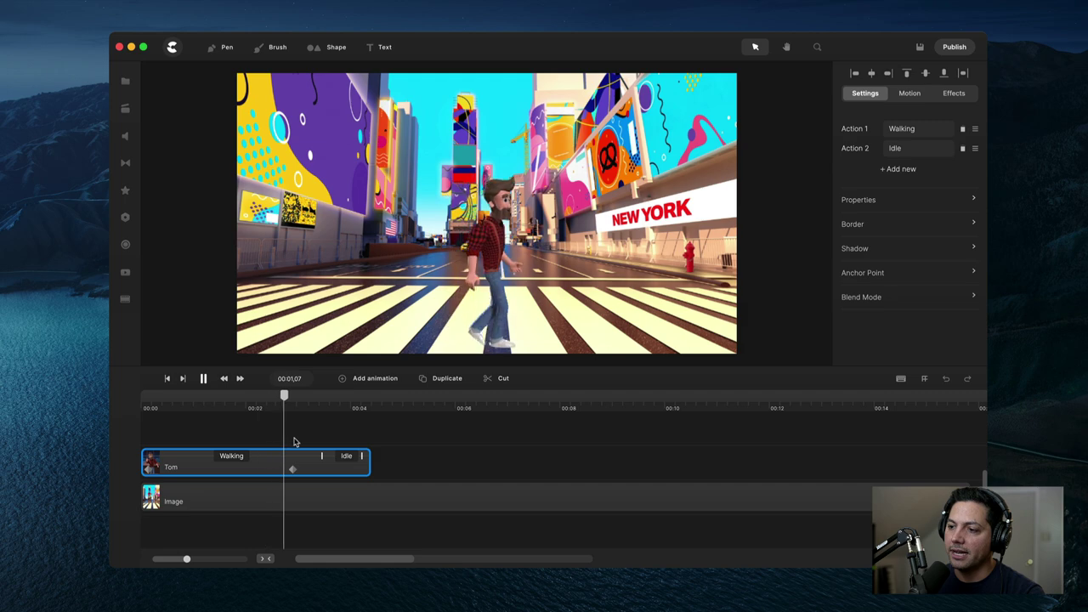
- Add a Selfie action after Idle and play the full animation from the start
click(357, 397)
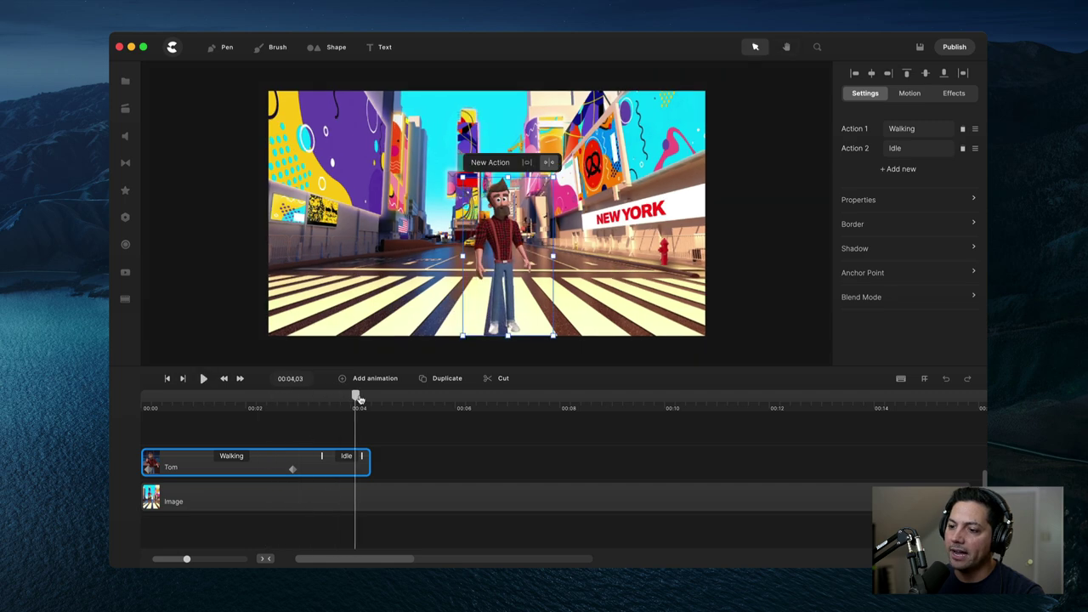
drag(356, 397, 306, 397)
click(902, 148)
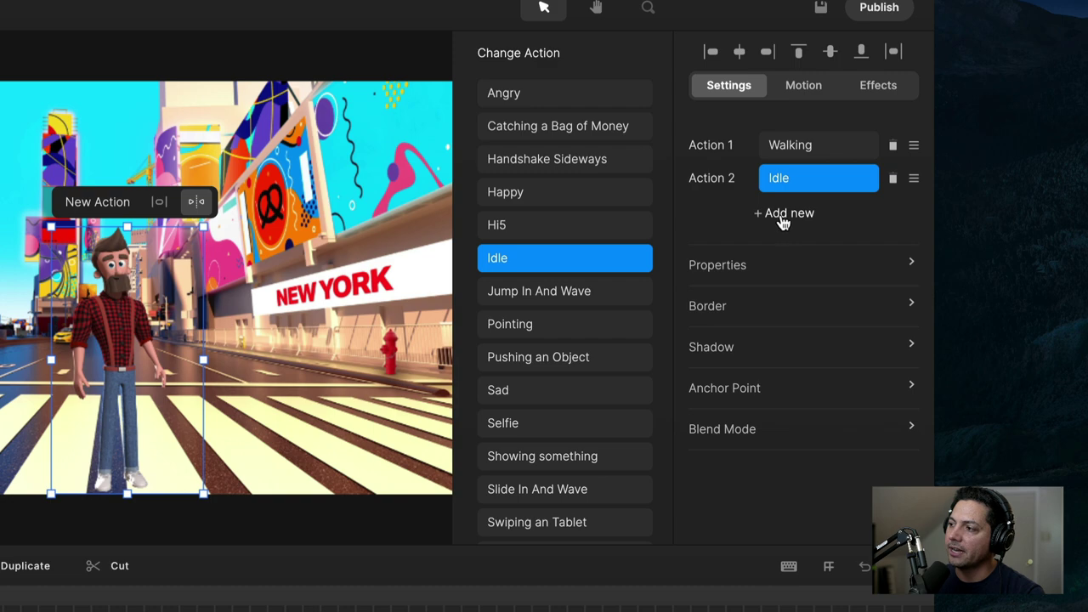
click(784, 217)
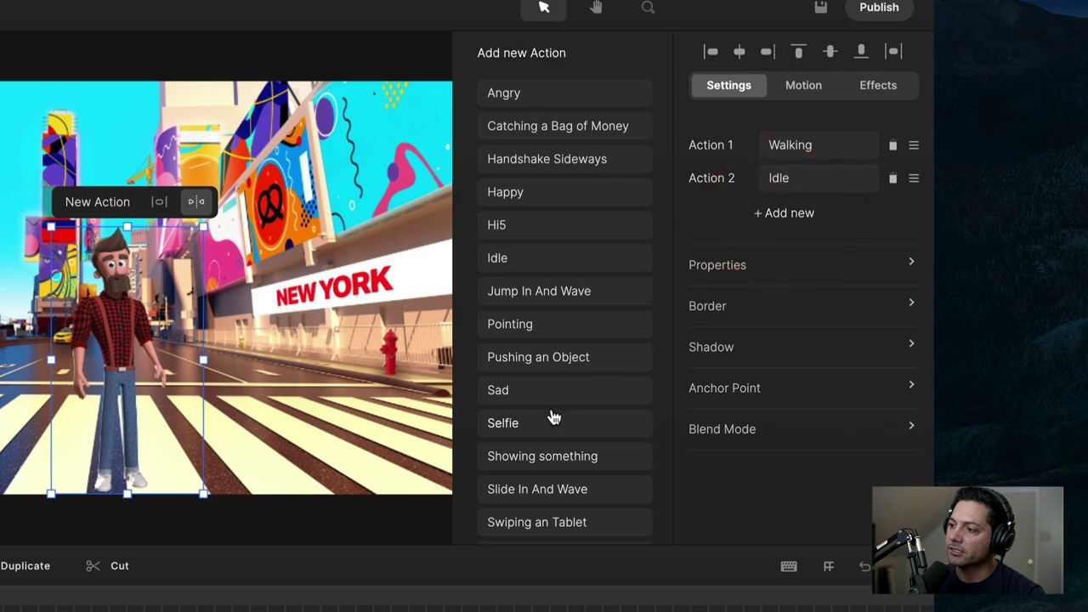
scroll(552, 417, down, 3)
click(505, 285)
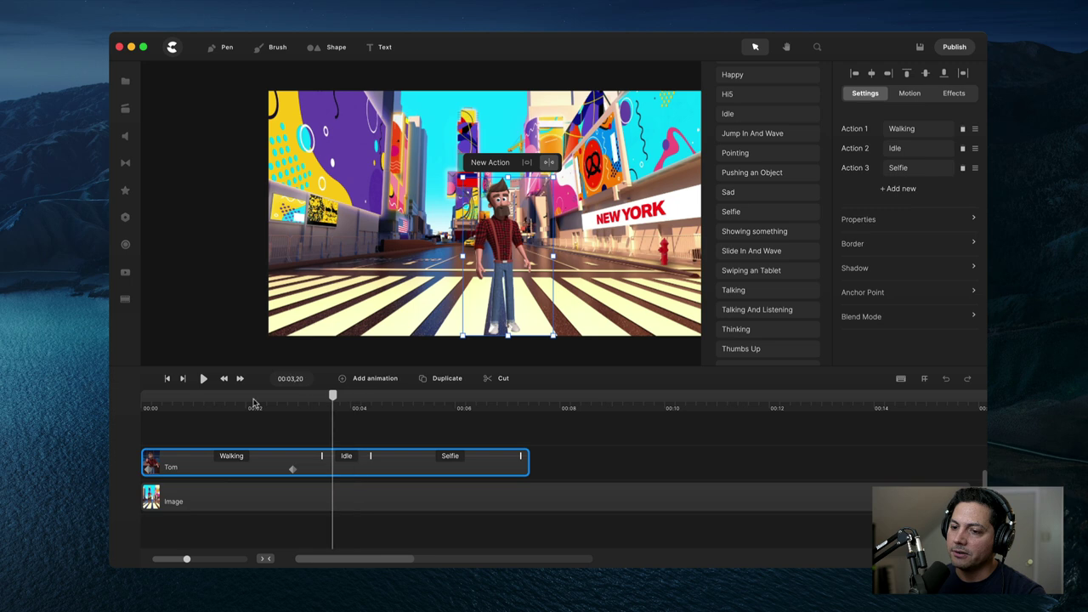
key(space)
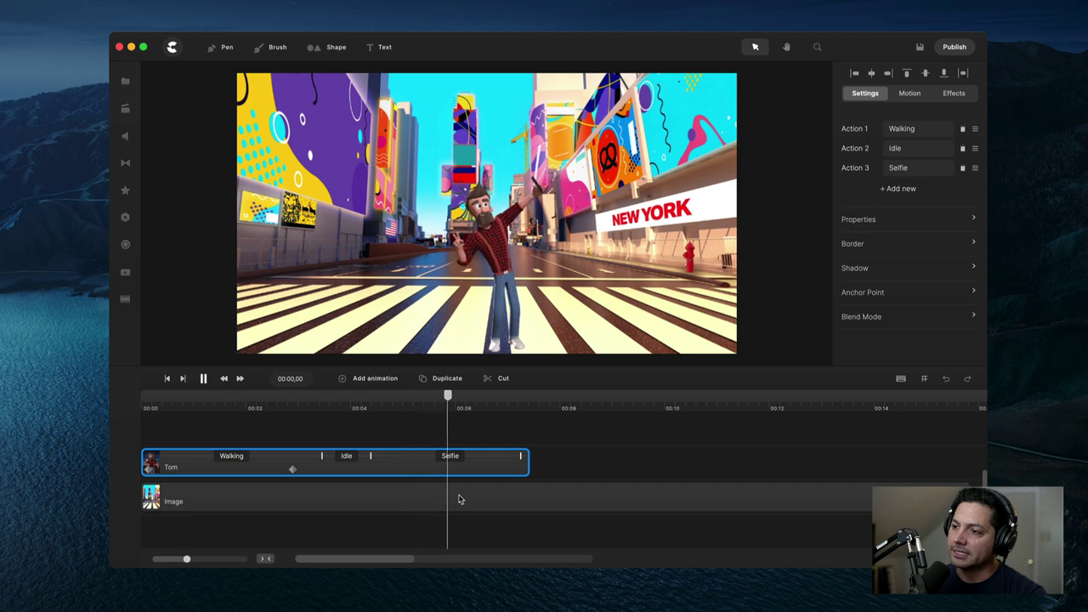
key(space)
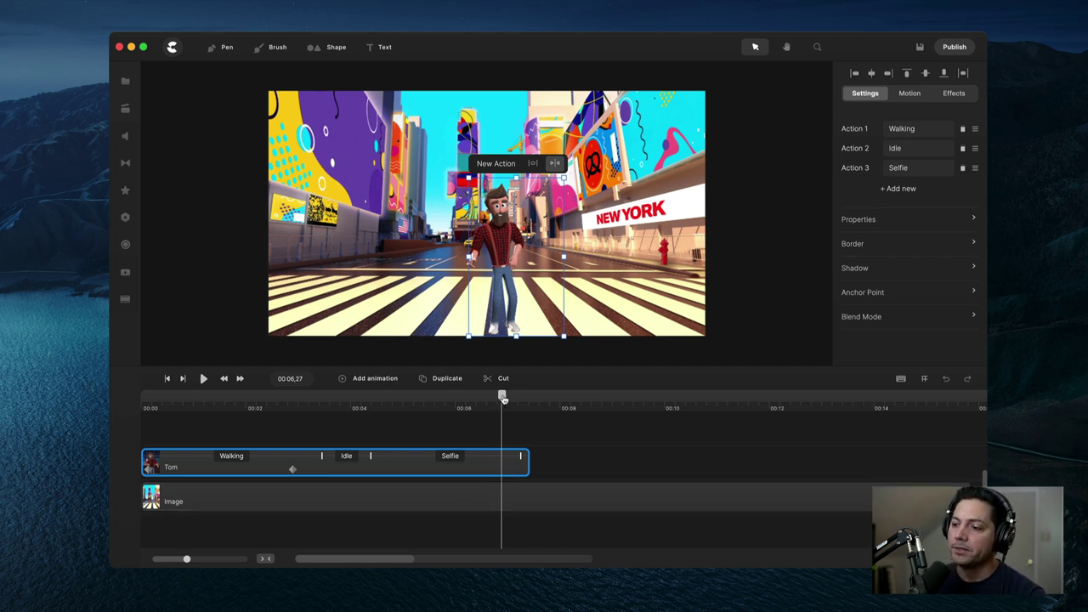
drag(502, 398, 459, 403)
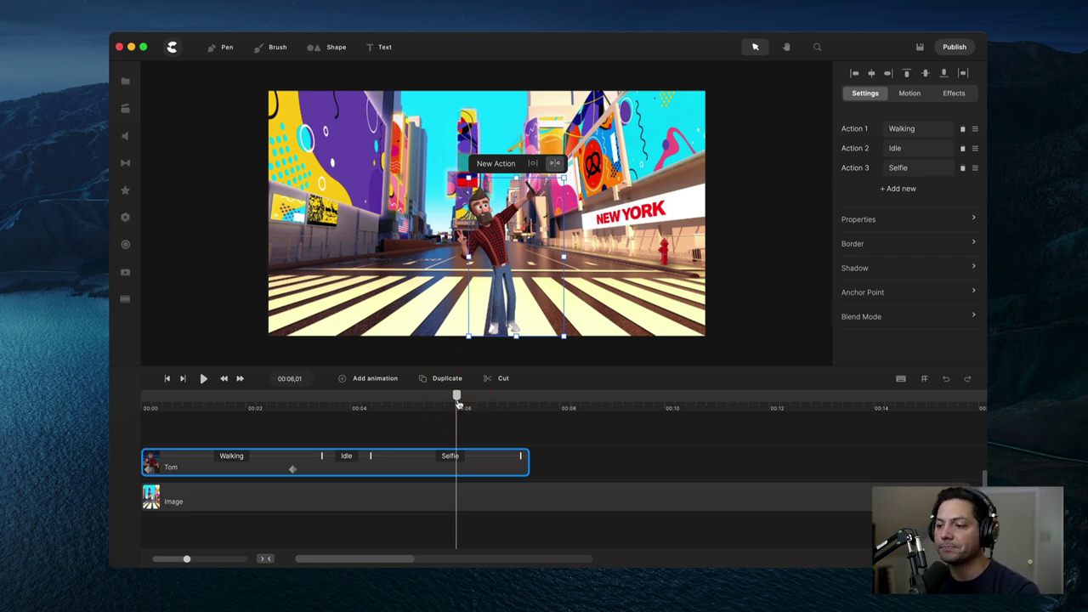
mouse_move(458, 400)
mouse_down()
mouse_move(227, 398)
mouse_move(454, 394)
mouse_up()
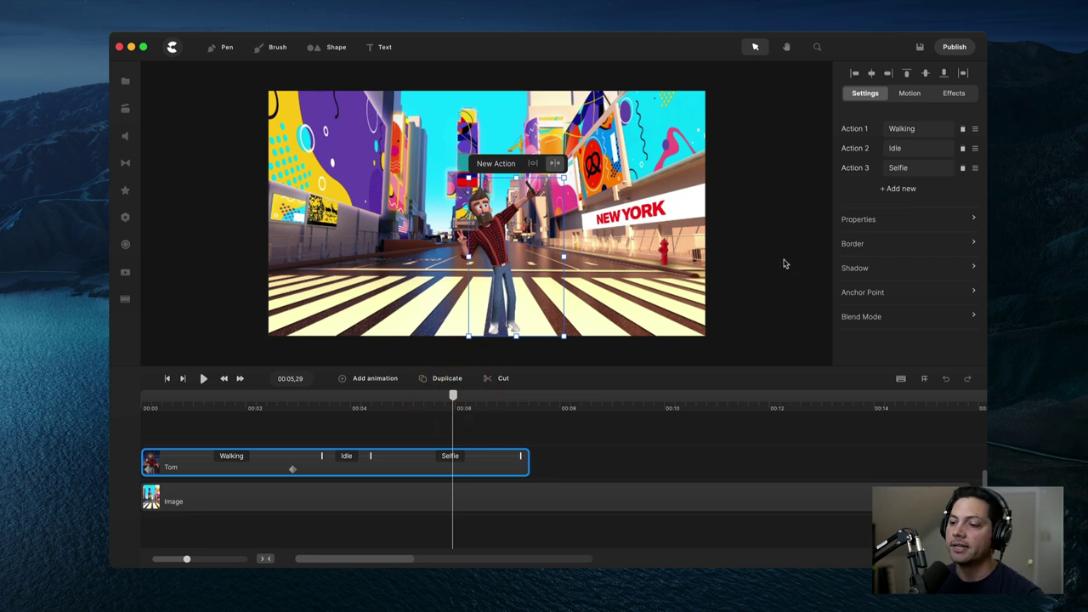
- Add Walking as Tom's fourth action after Selfie and scrub into the new clip
click(452, 458)
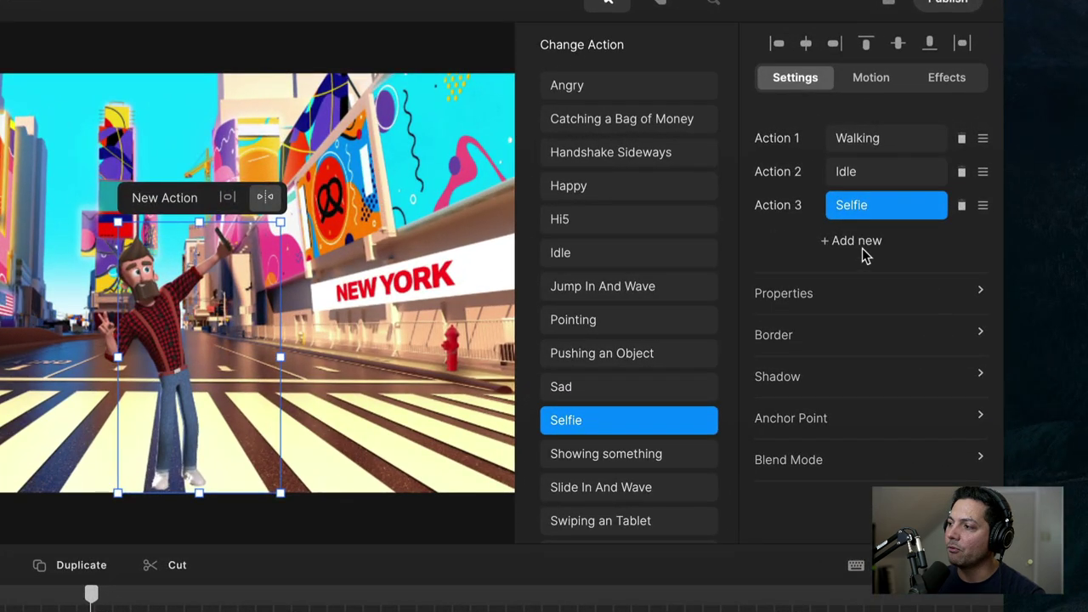
click(857, 242)
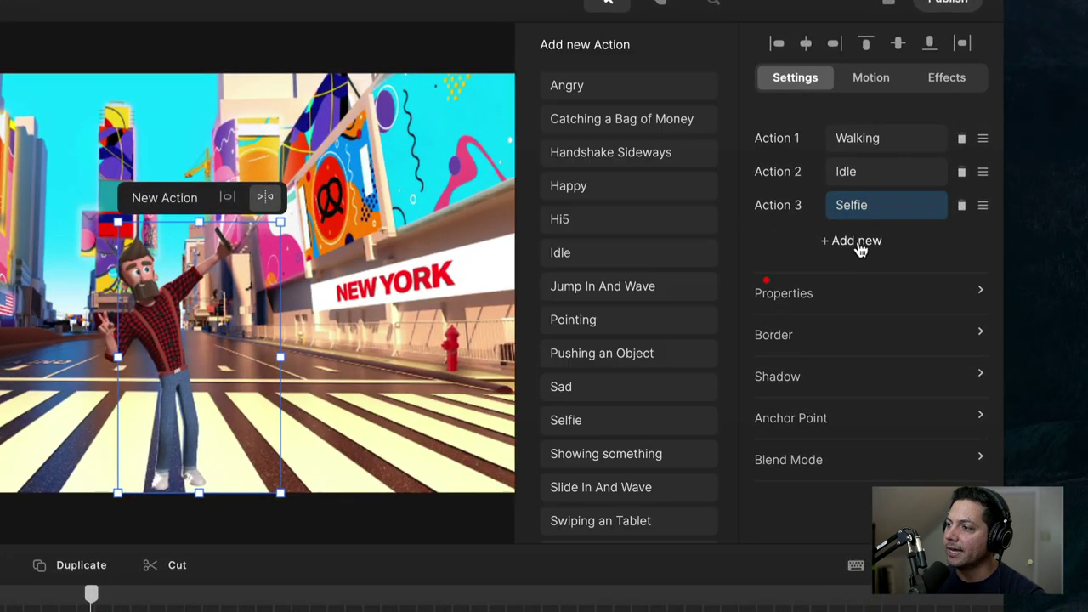
scroll(644, 443, down, 5)
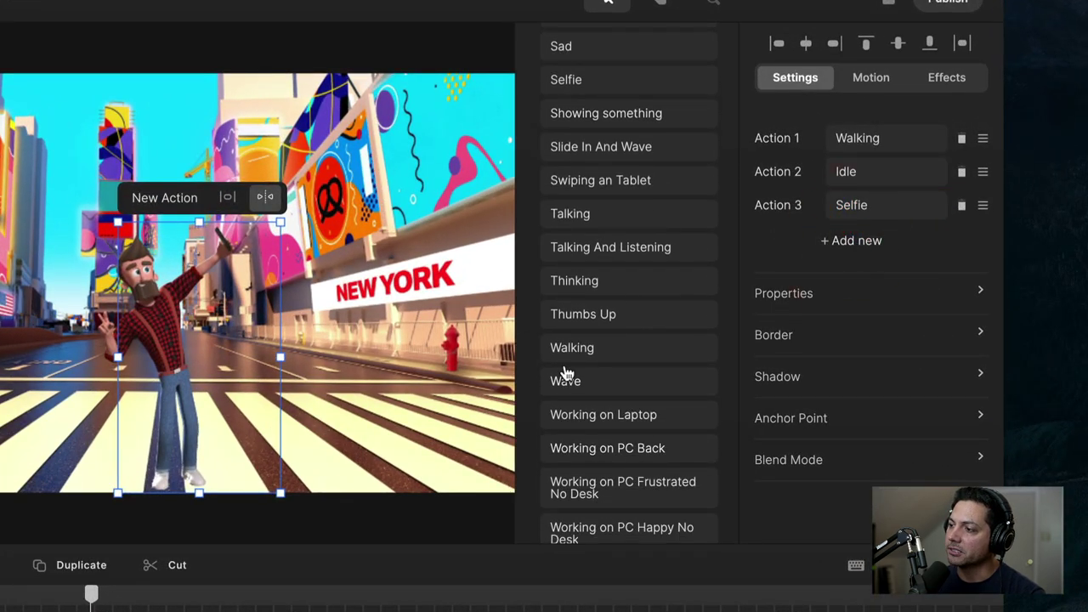
click(587, 351)
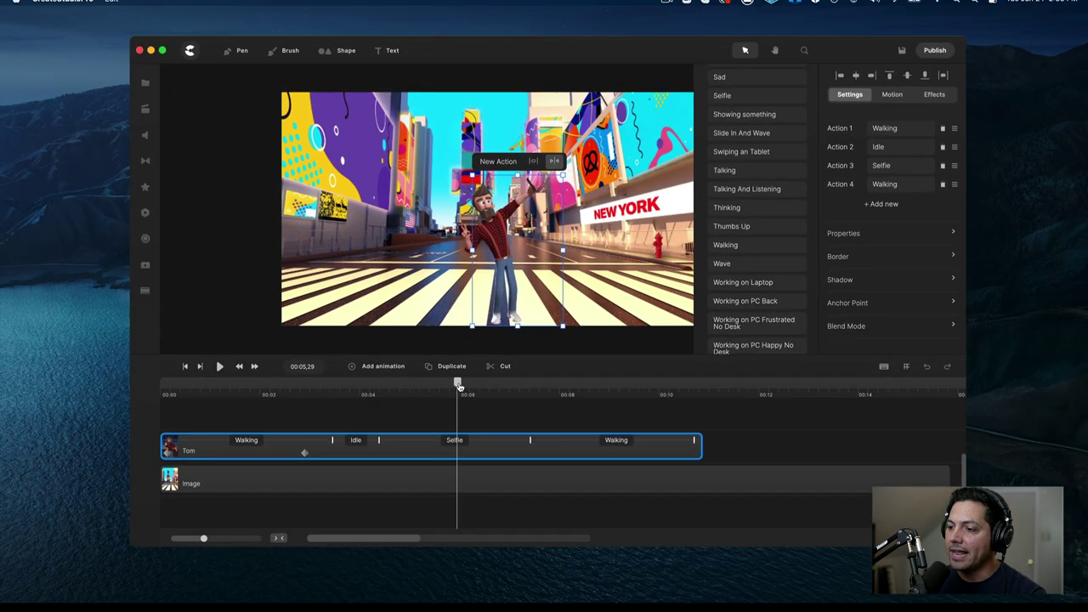
drag(459, 382, 582, 392)
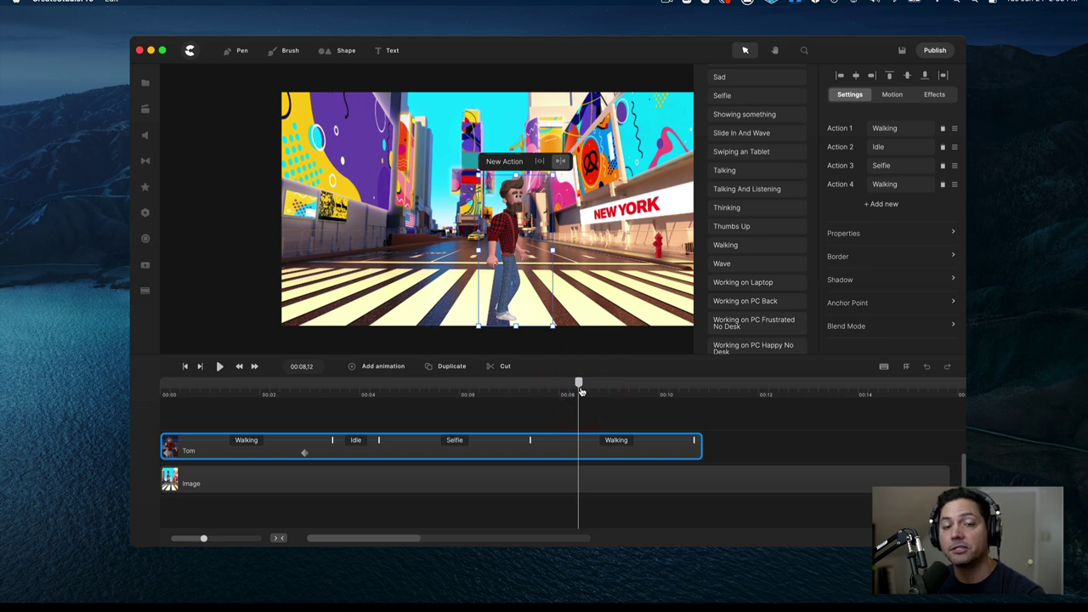
- Add a Position animation to Tom's final Walking clip, with keyframes near 00:08 and 00:09
click(586, 438)
click(619, 442)
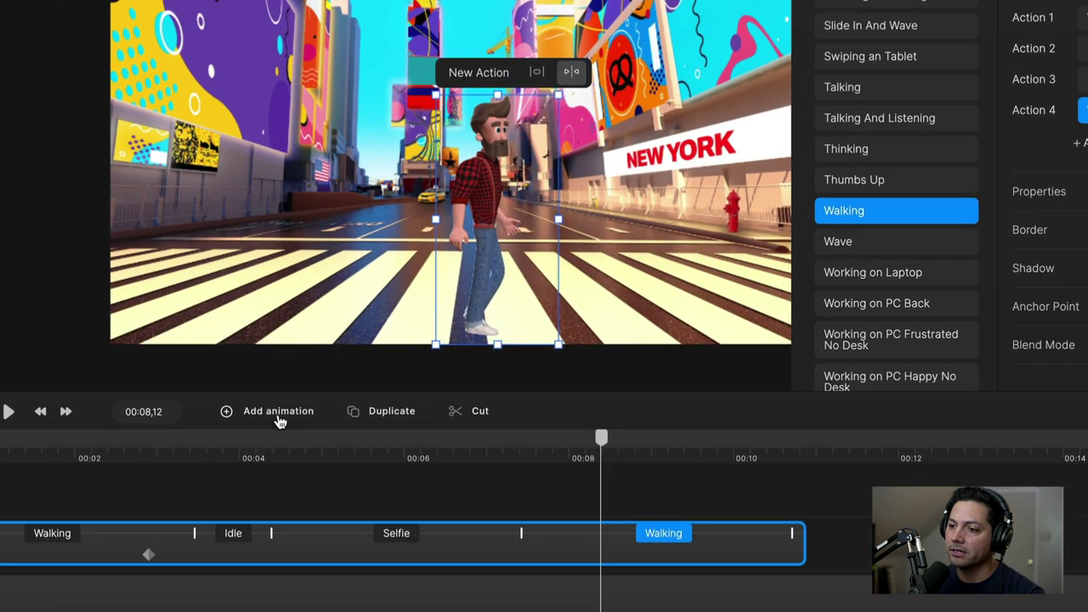
click(381, 366)
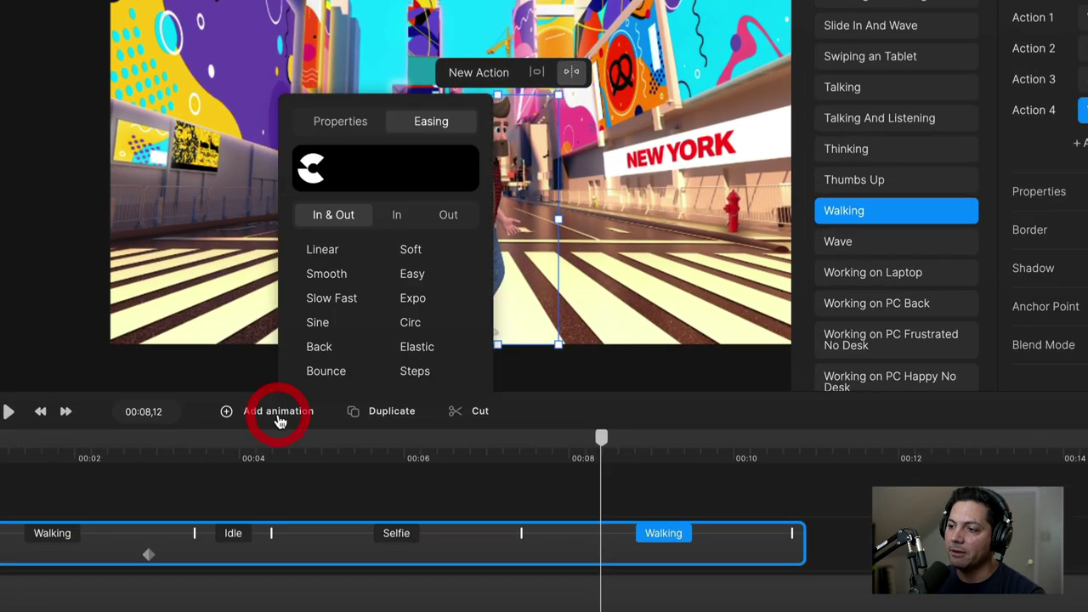
click(357, 128)
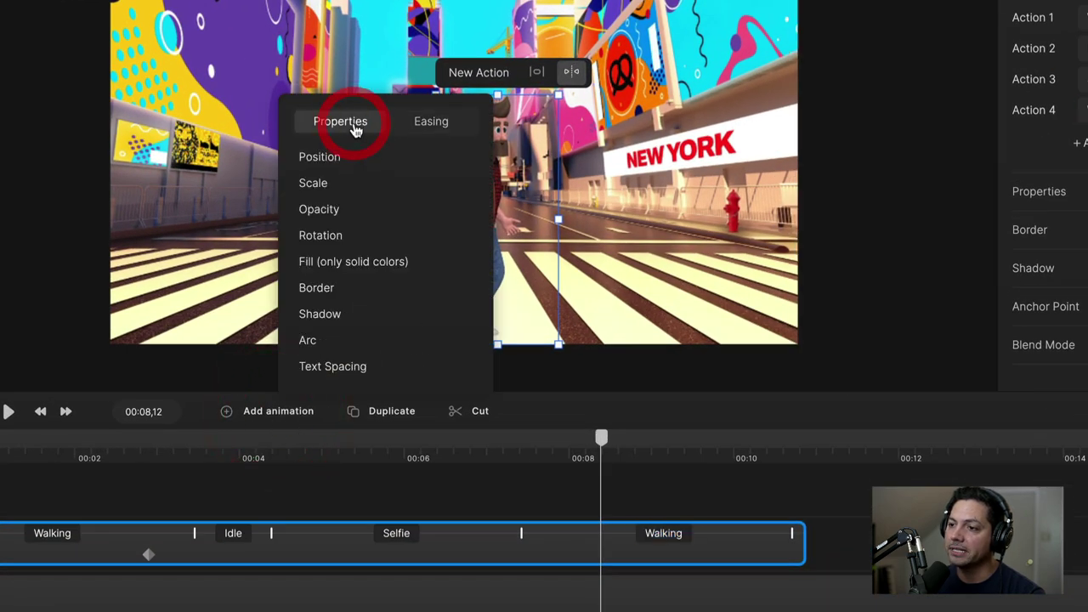
click(319, 164)
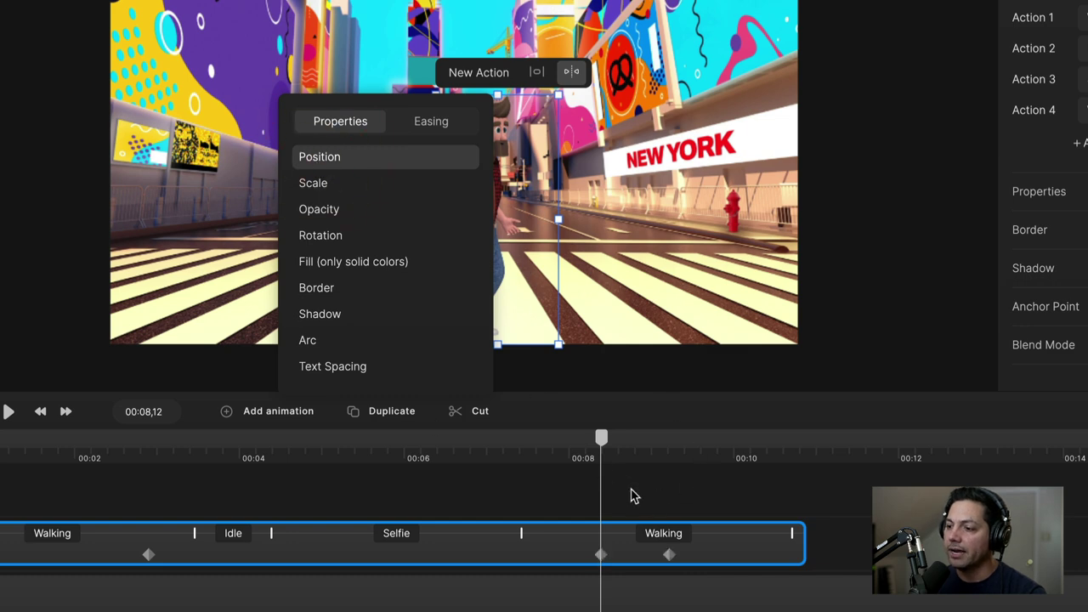
click(714, 489)
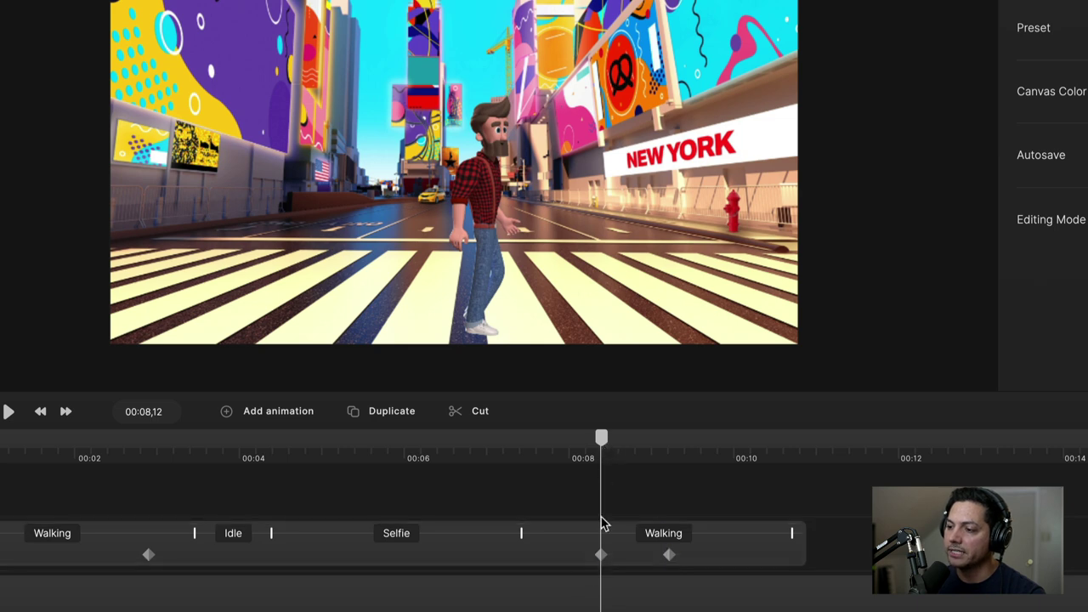
click(601, 557)
- At the 00:09,07 keyframe, drag Tom past the right edge of the street
click(601, 555)
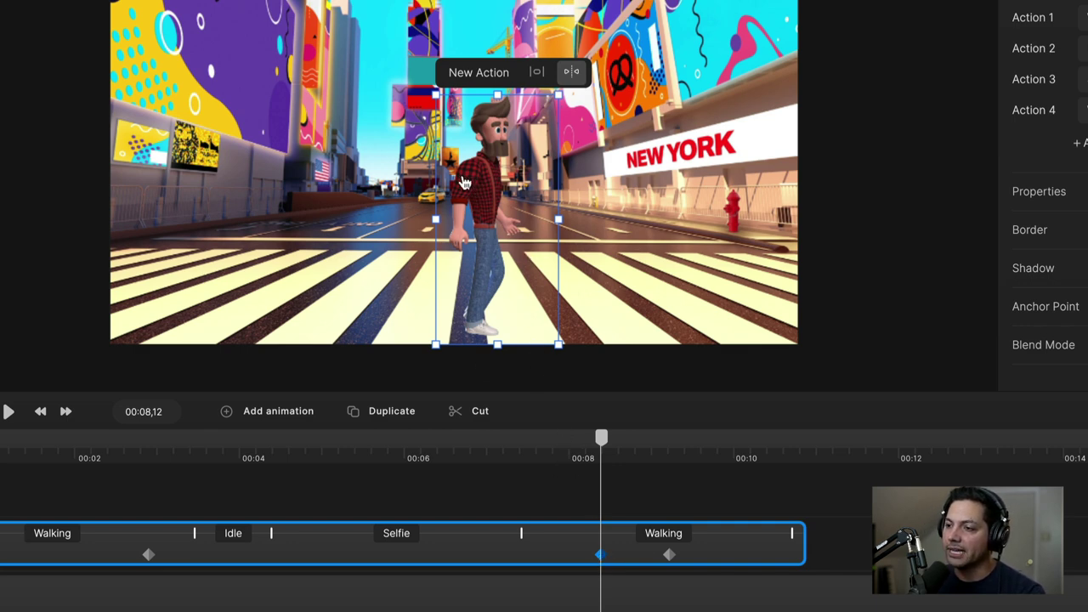
click(671, 556)
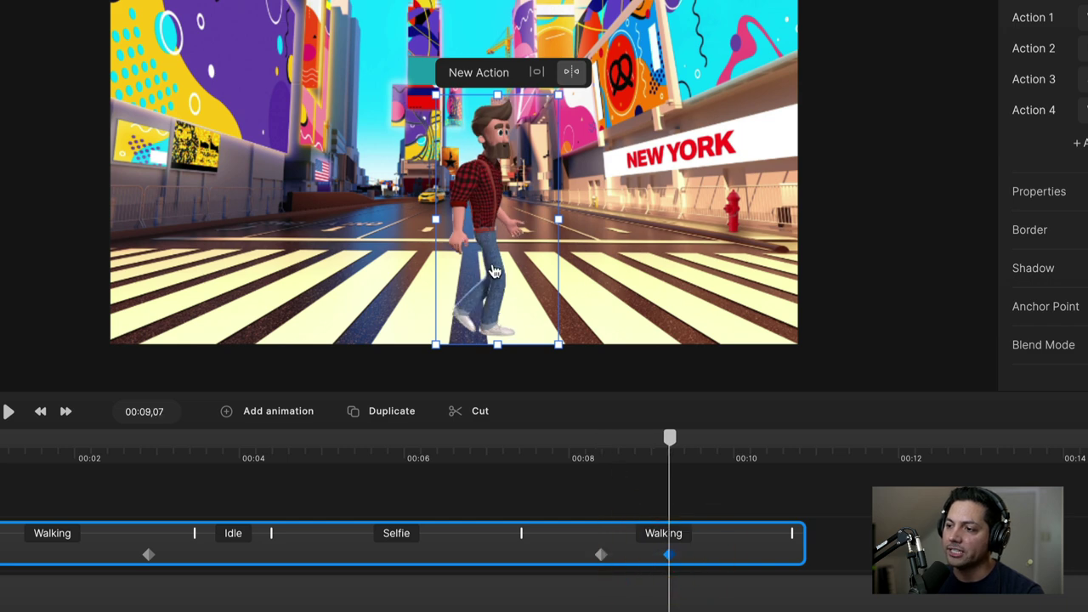
mouse_move(513, 284)
mouse_down()
mouse_move(639, 261)
mouse_move(824, 253)
mouse_move(871, 265)
mouse_up()
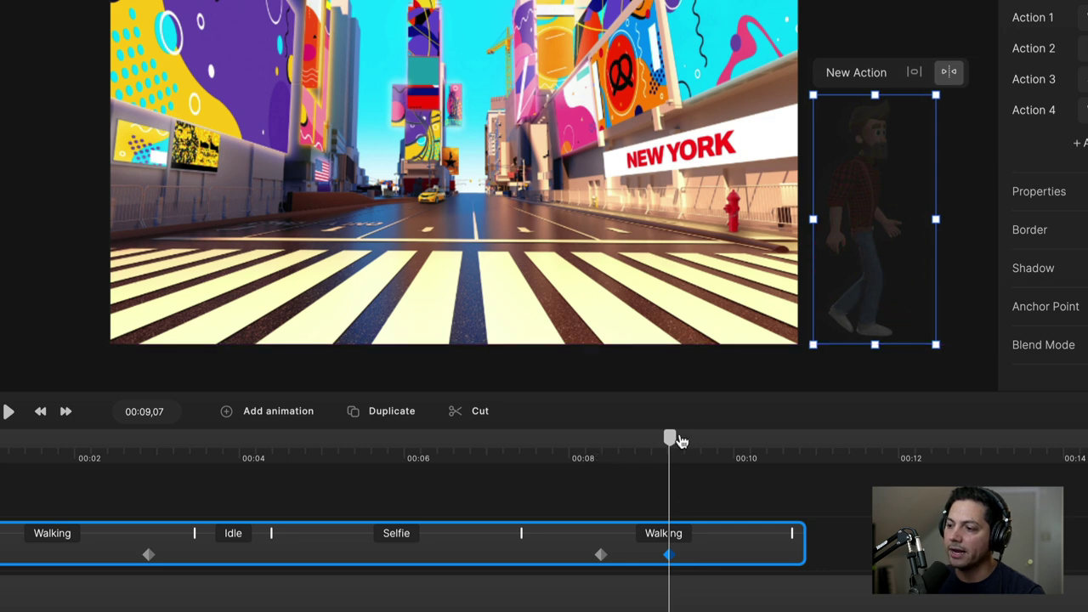
- Preview Tom's exit from about 00:07, then rewind back to 00:07
drag(670, 439, 513, 441)
key(space)
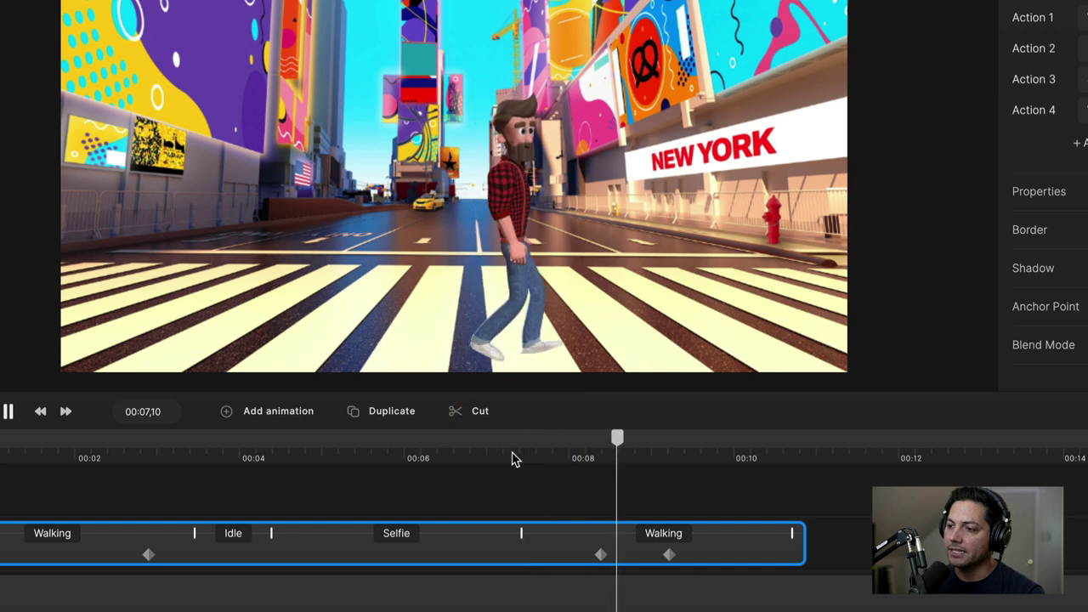
click(718, 439)
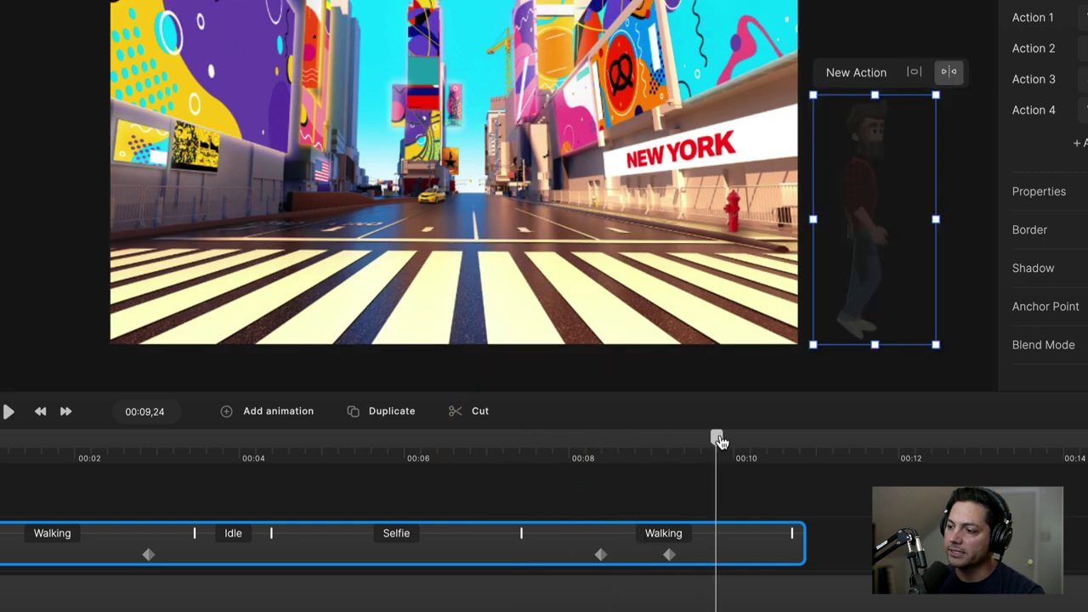
drag(718, 440, 539, 477)
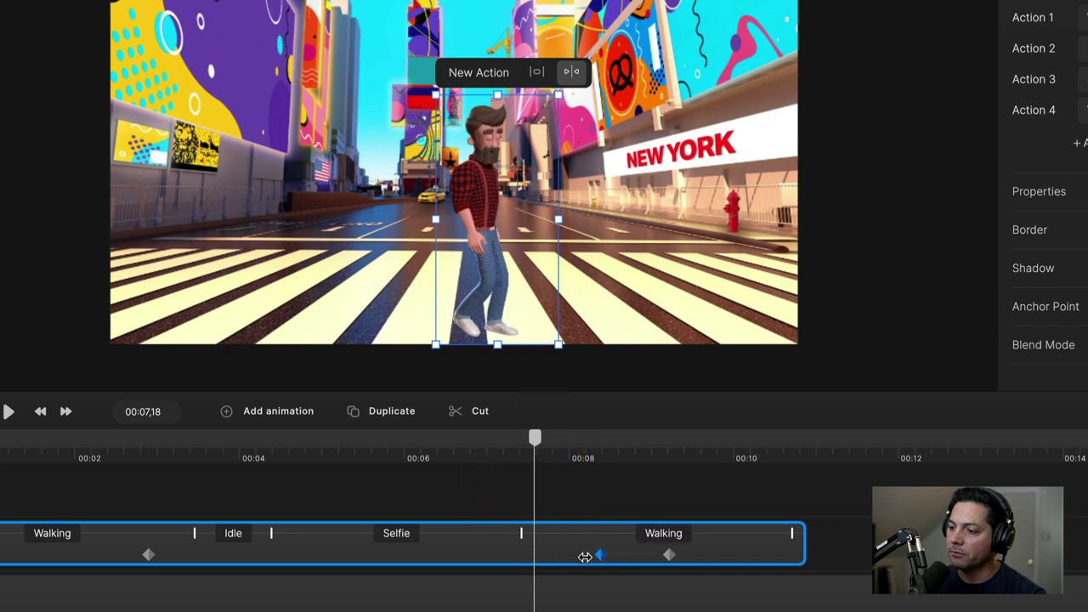
- Move the exit keyframes to about 00:07,18 and to the clip's end near 00:10,23
drag(585, 557, 534, 559)
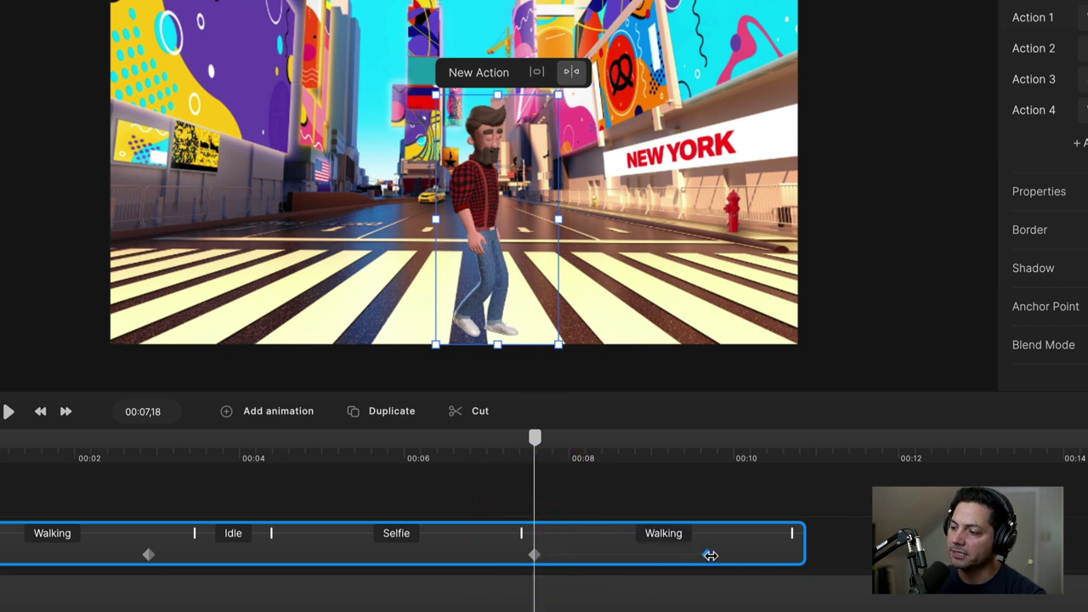
drag(711, 555, 794, 557)
click(576, 485)
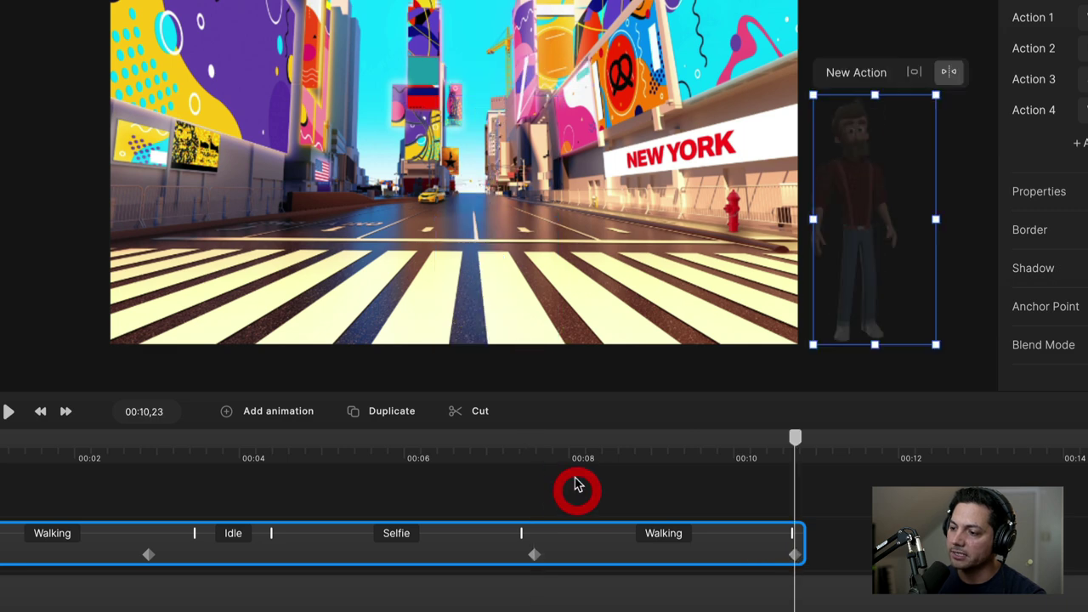
- Play the animation from 00:06 to check the stretched walk-out
click(418, 451)
key(space)
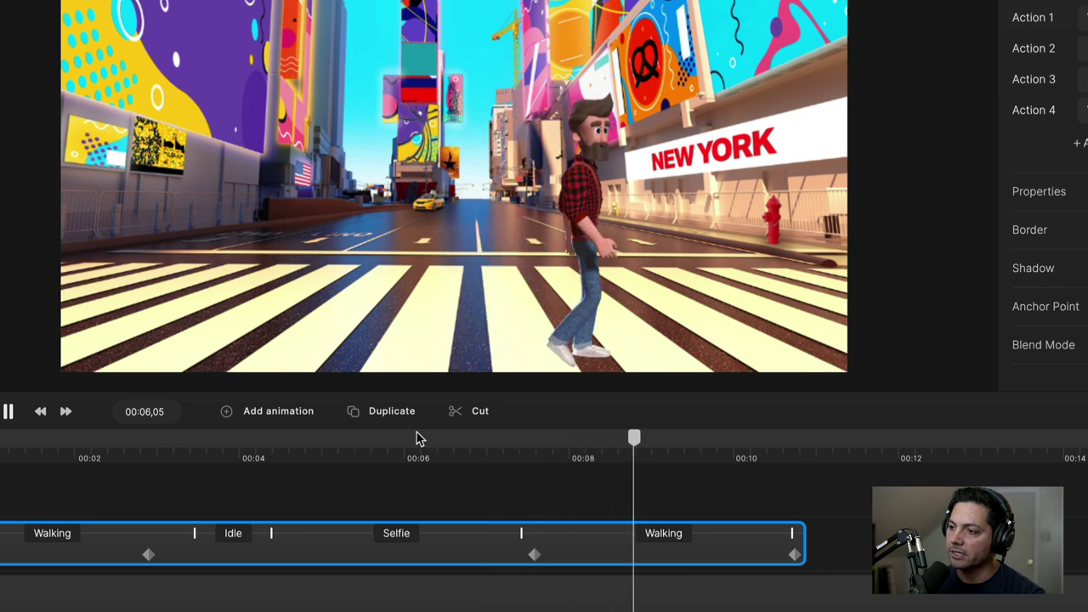
key(space)
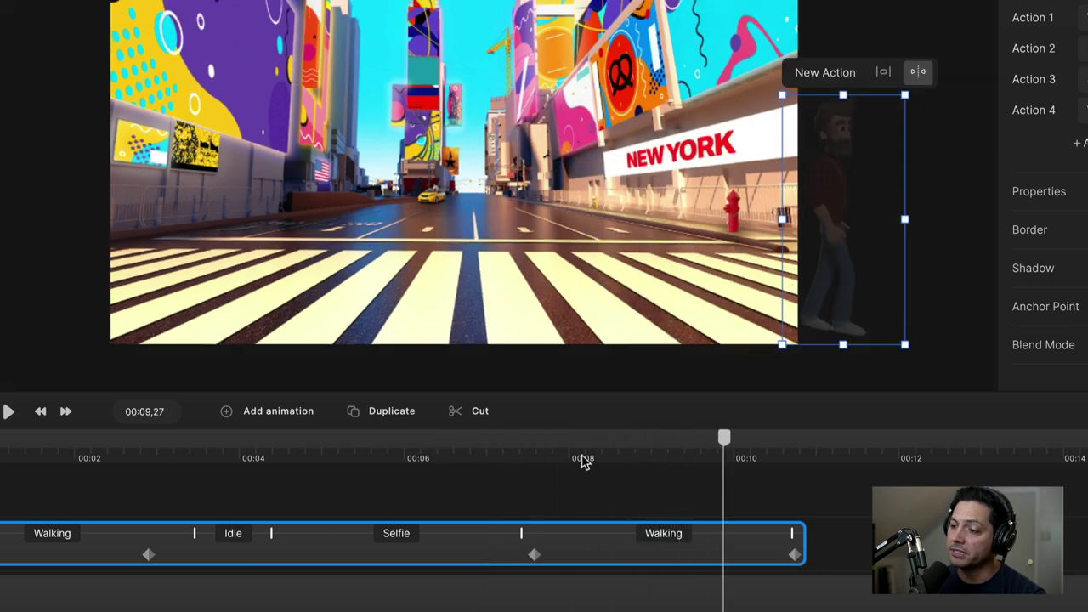
- Set the exit keyframe's easing to In & Out with Linear
click(538, 556)
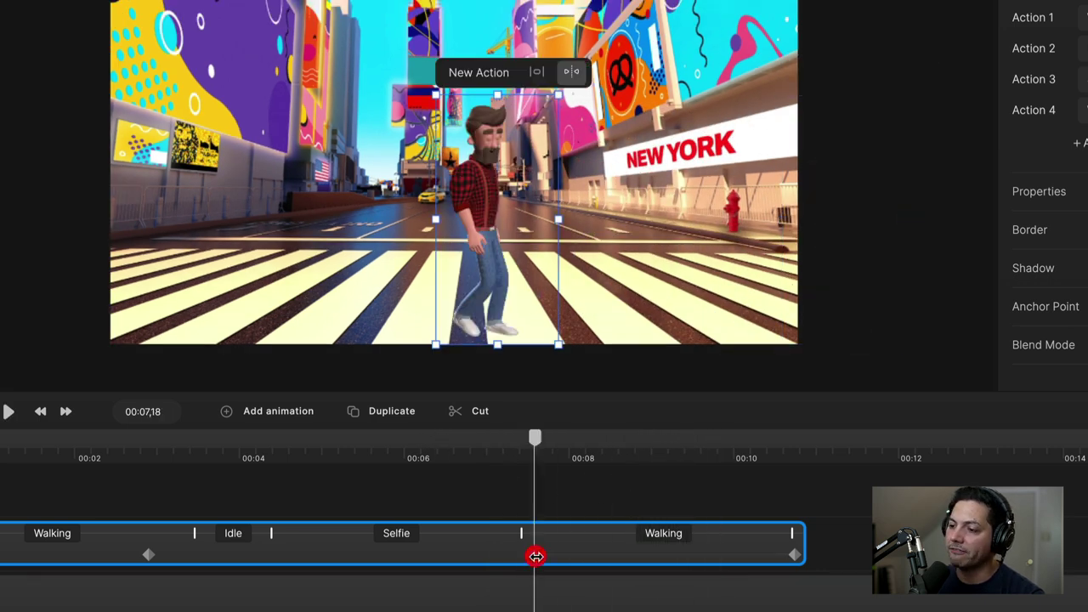
click(686, 263)
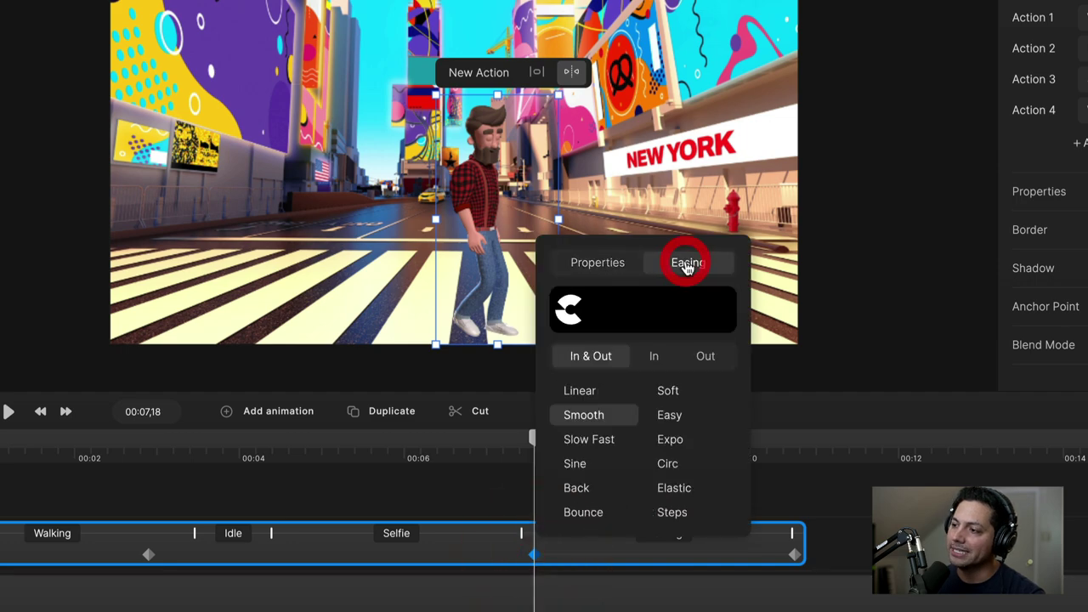
click(595, 357)
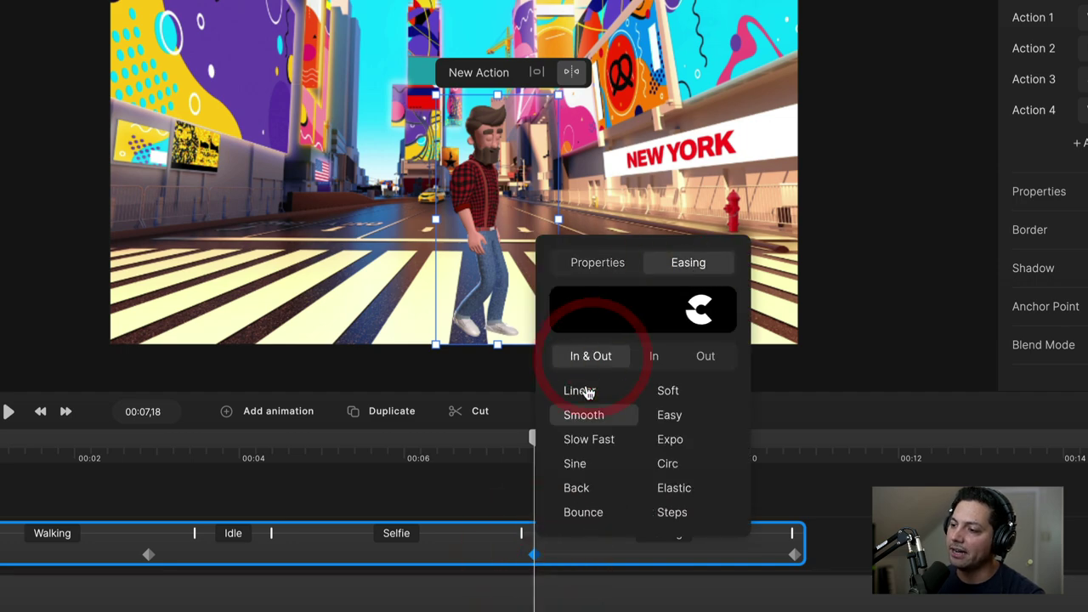
click(582, 390)
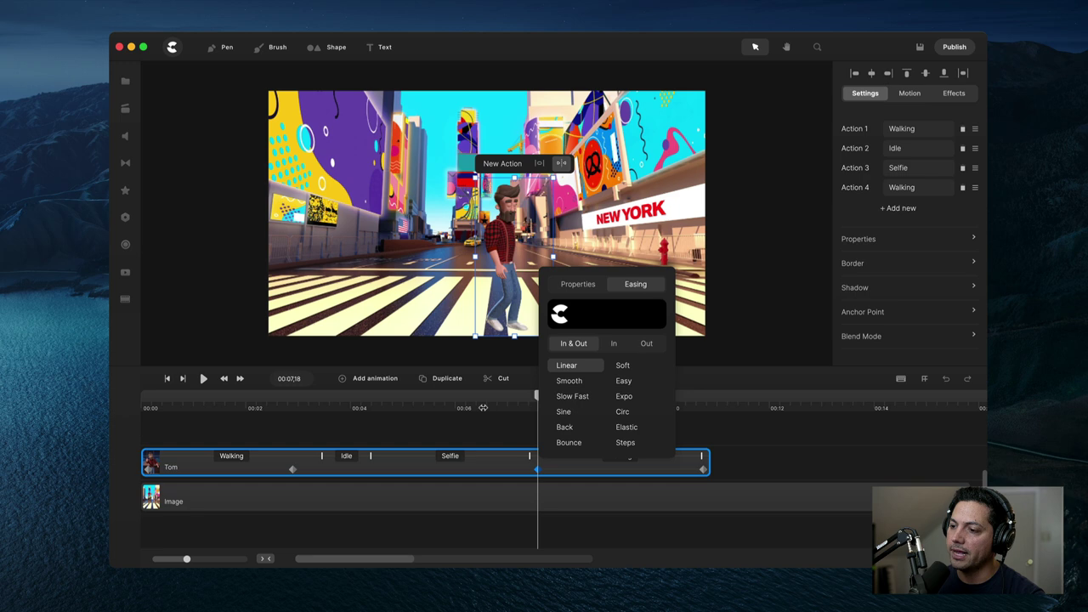
- Play the whole animation from the start to review Tom's walk-off
click(165, 406)
key(space)
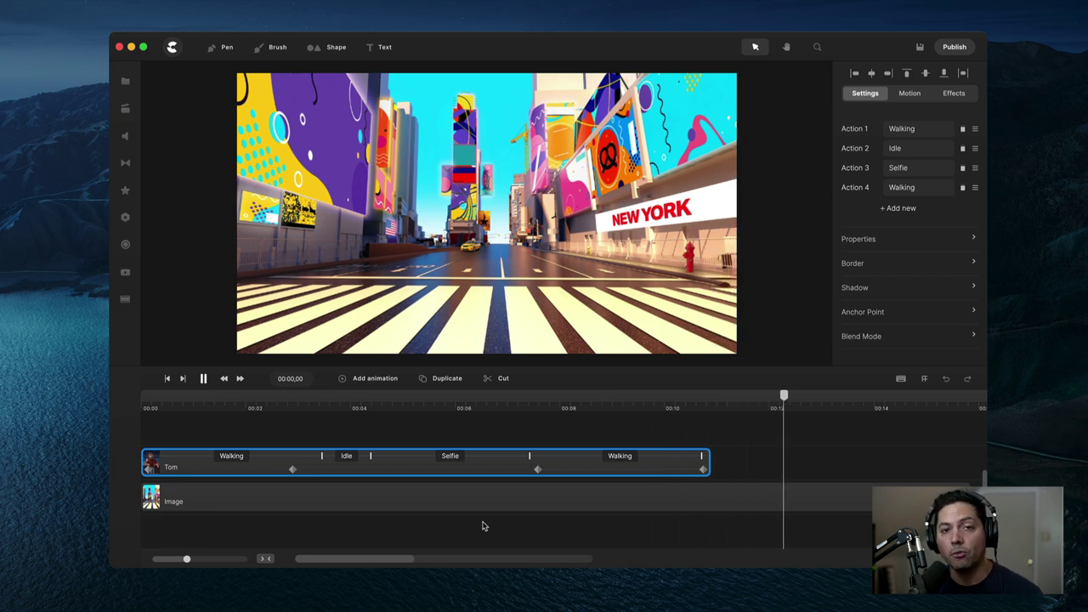
key(space)
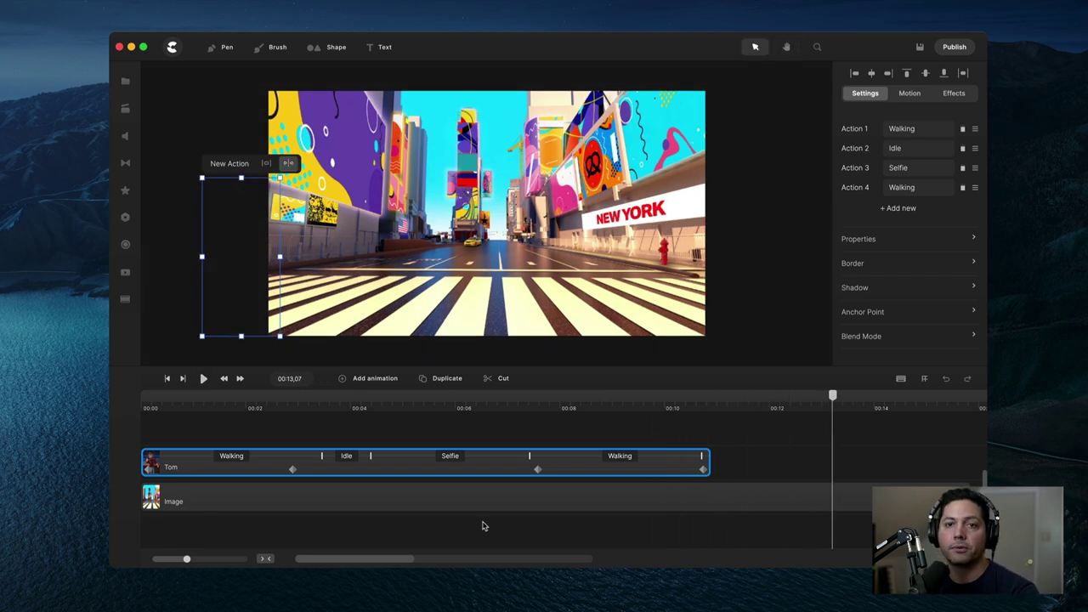